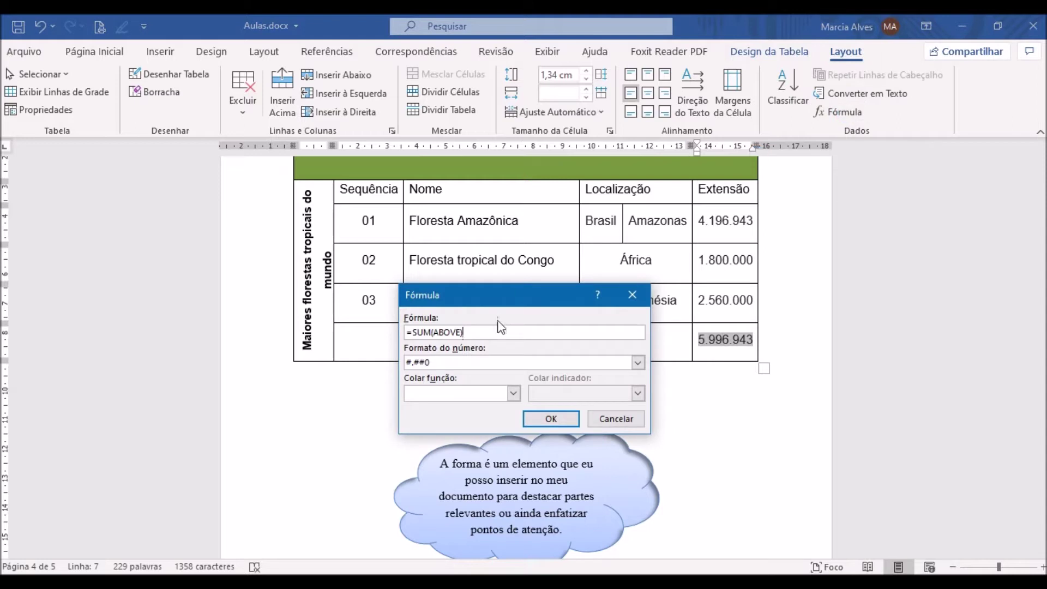
# - Recalculate the Extensão total in the Totais row using =SUM(ABOVE) with the #.##0 number format
pyautogui.moveTo(531, 287); pyautogui.dragTo(636, 192)
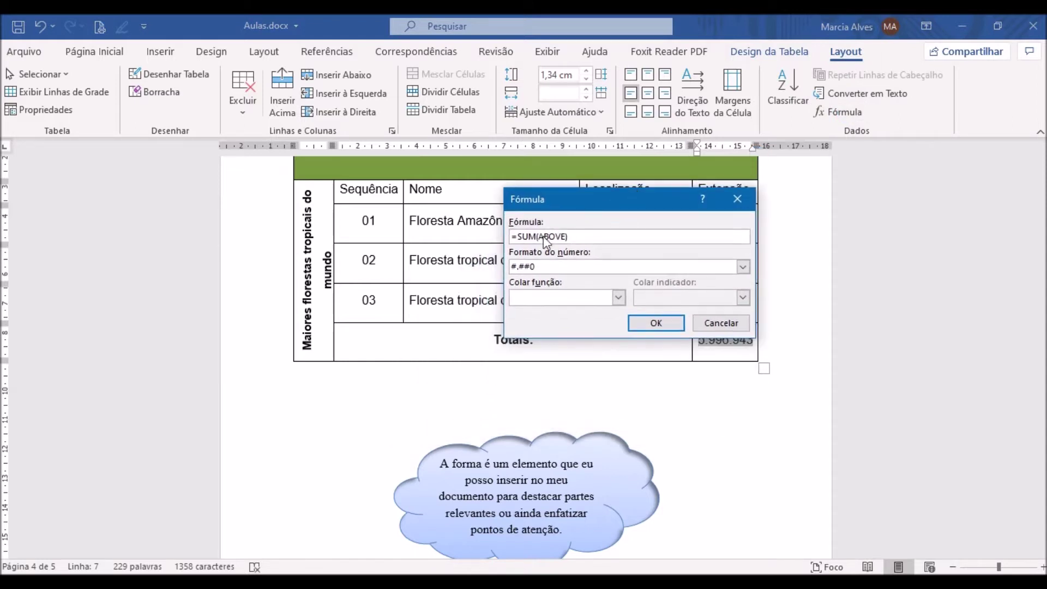
pyautogui.click(656, 323)
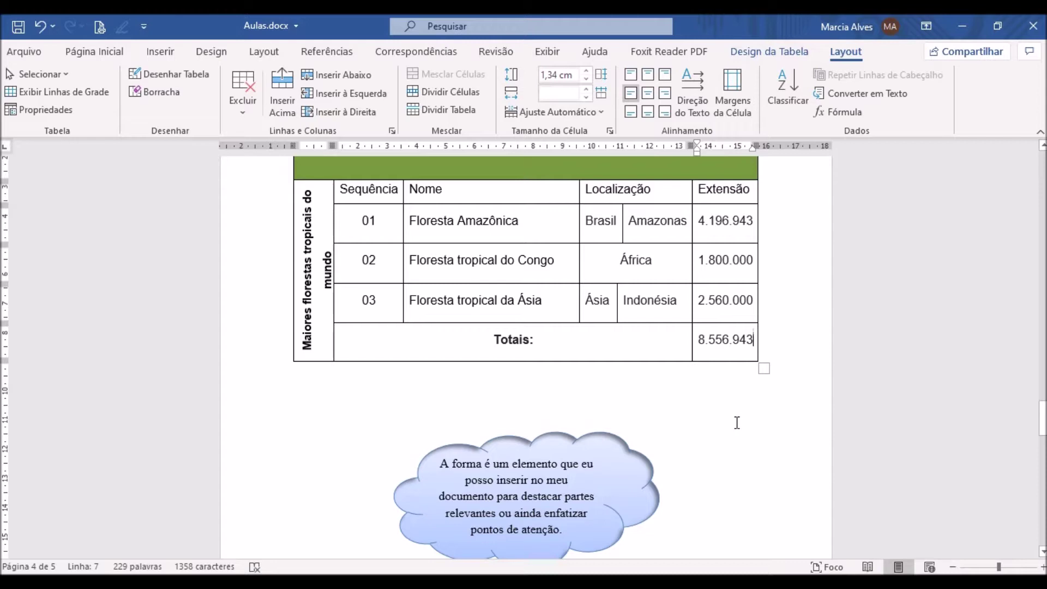
# - Insert a 3D pie chart (Pizza 3D) on the blank line below the tropical forests table
pyautogui.scroll(-10, 739, 423)
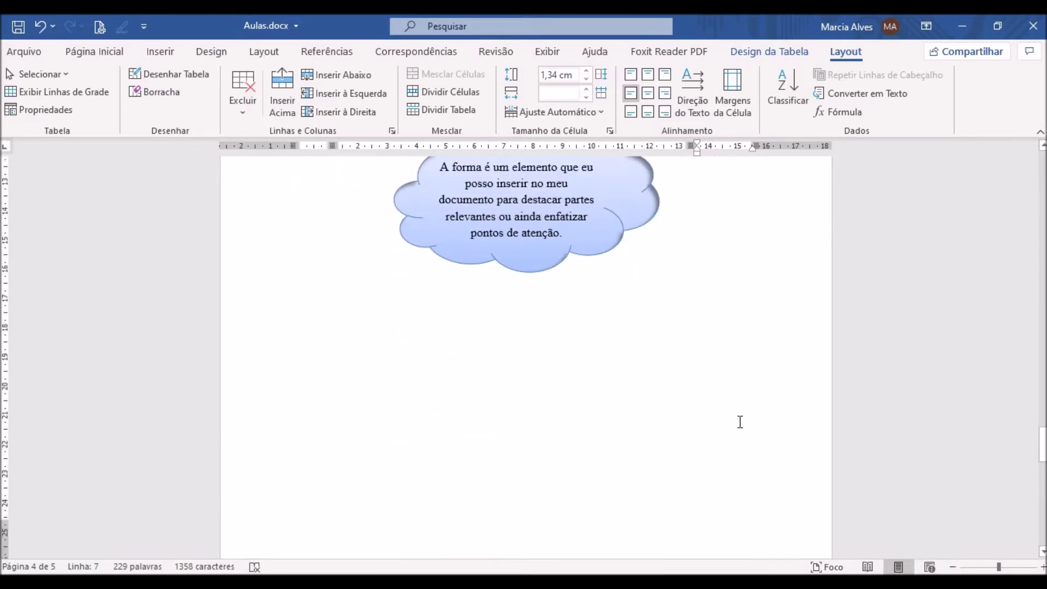
pyautogui.scroll(-10, 740, 423)
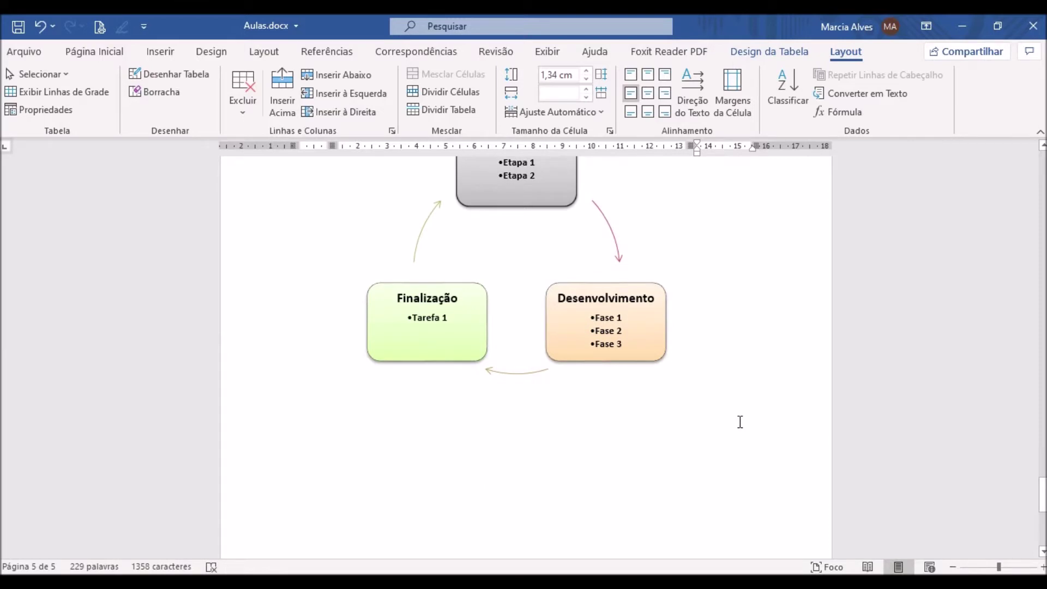
pyautogui.scroll(15, 740, 422)
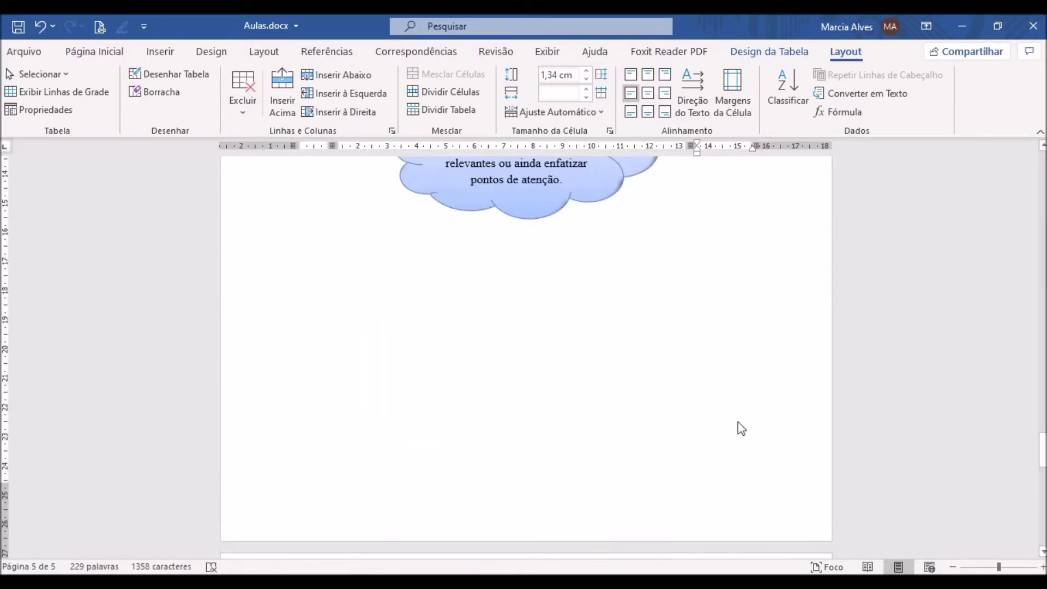
pyautogui.scroll(3, 739, 421)
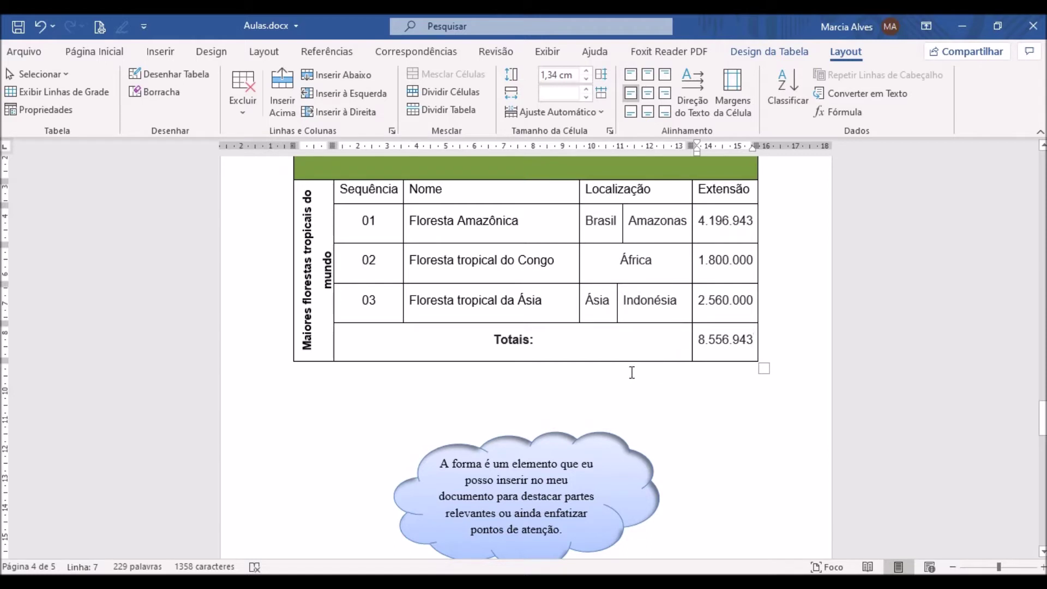
pyautogui.click(432, 392)
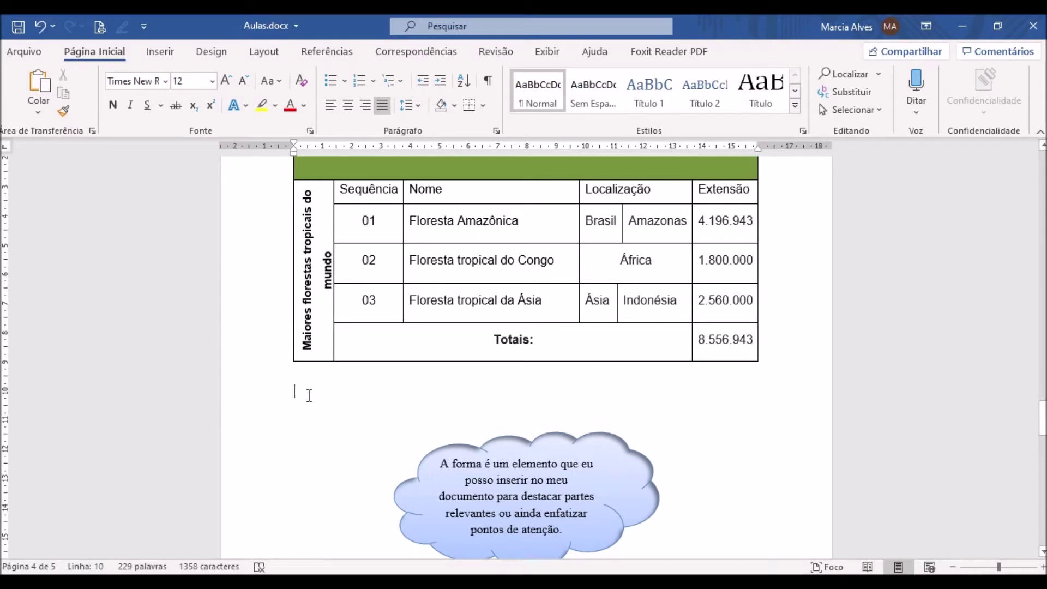
pyautogui.click(166, 60)
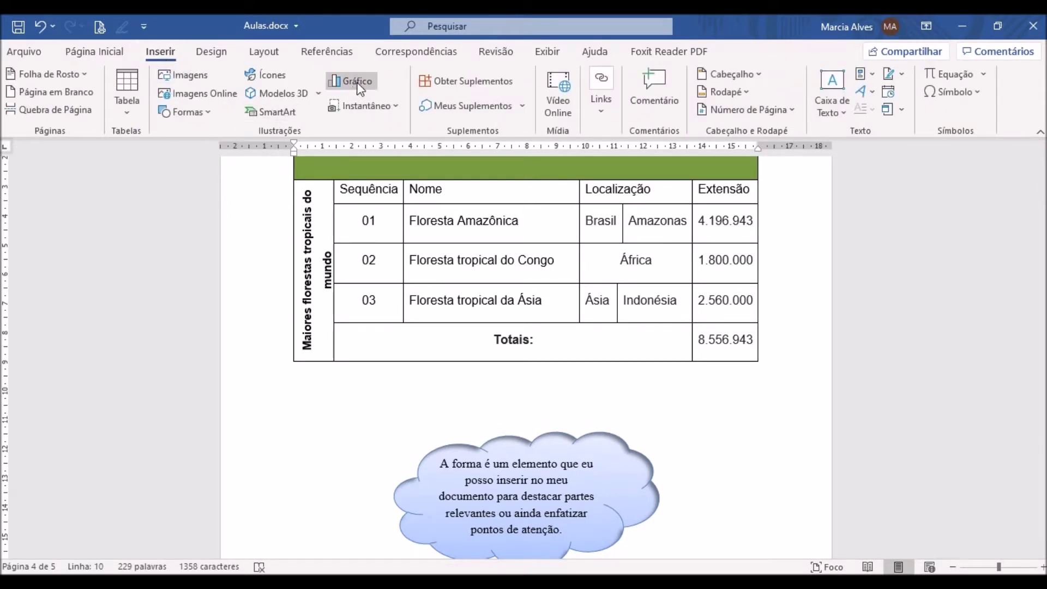
pyautogui.click(358, 82)
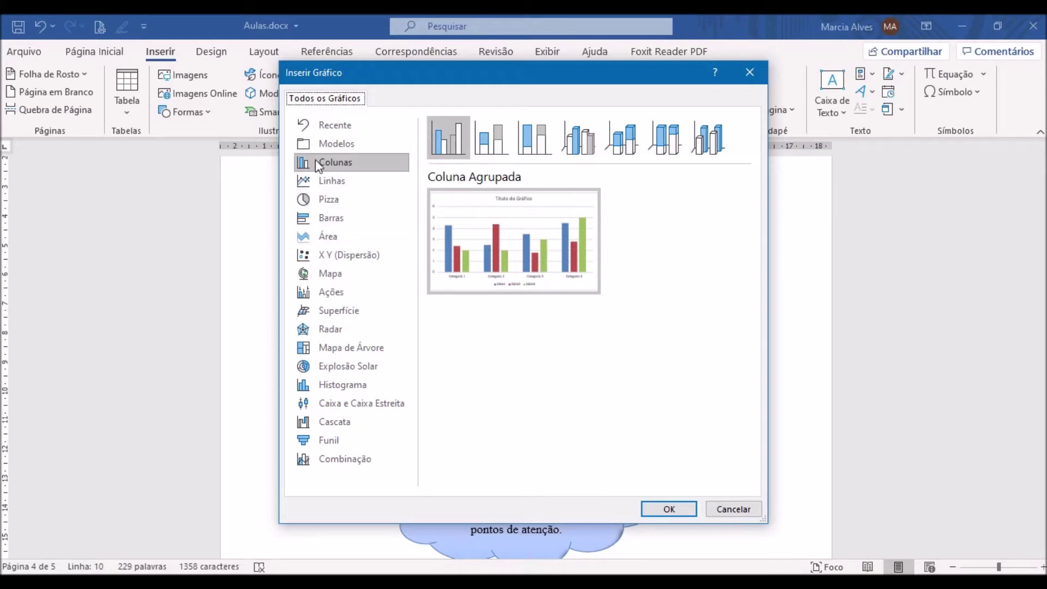
pyautogui.click(325, 202)
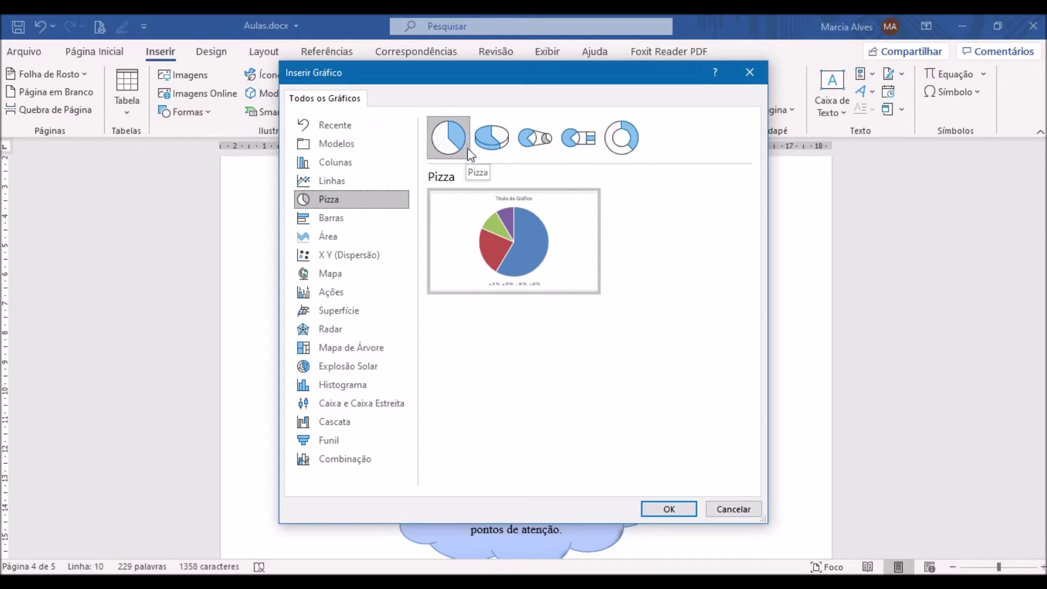
pyautogui.click(494, 143)
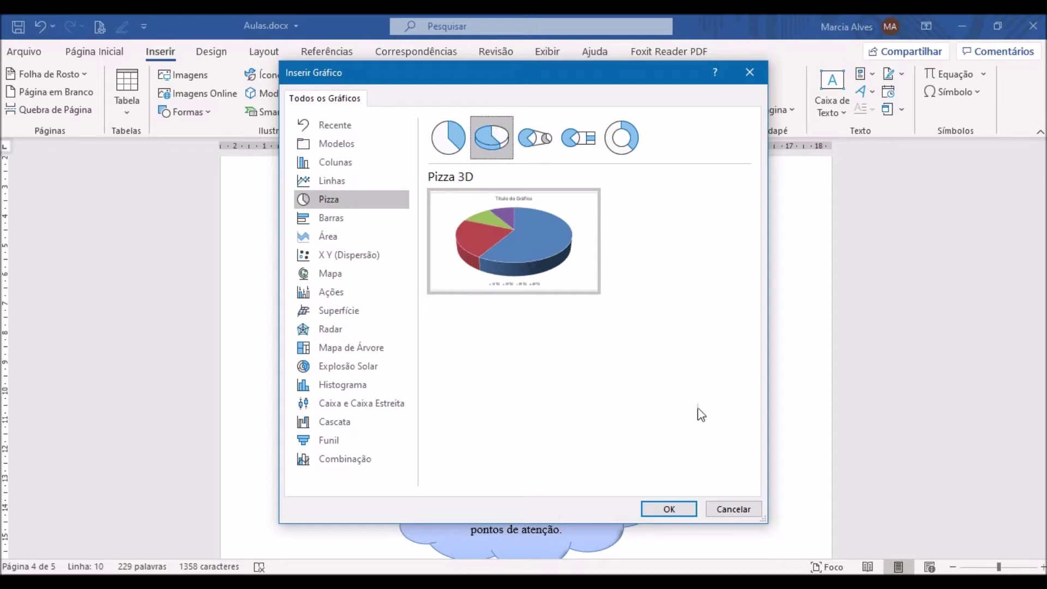
pyautogui.click(676, 509)
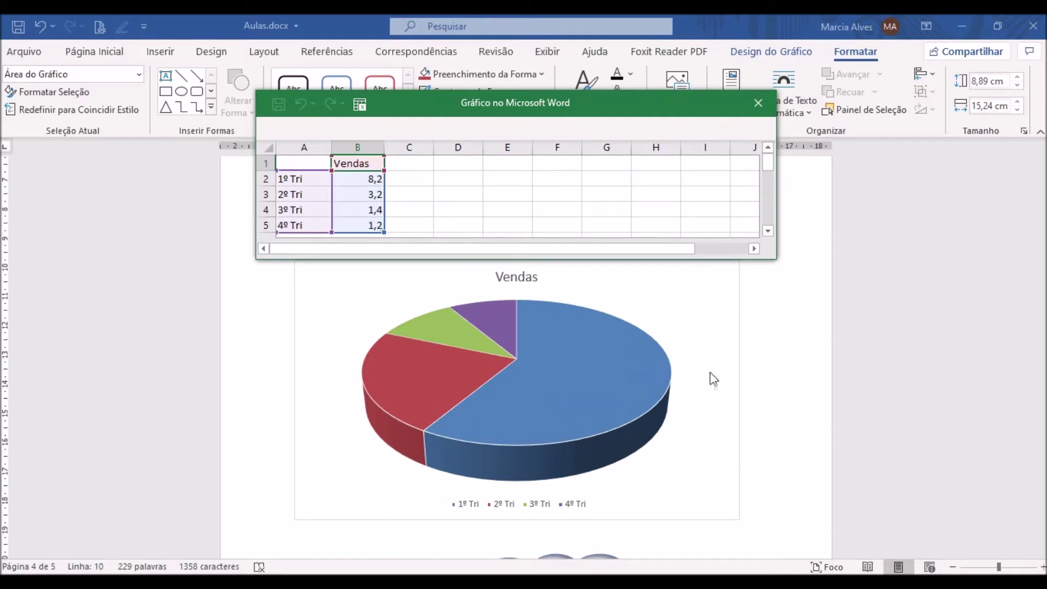
# - Replace the first category label in cell A2 of the chart data with "Floresta Amazônica"
pyautogui.scroll(2, 727, 378)
pyautogui.scroll(4, 729, 445)
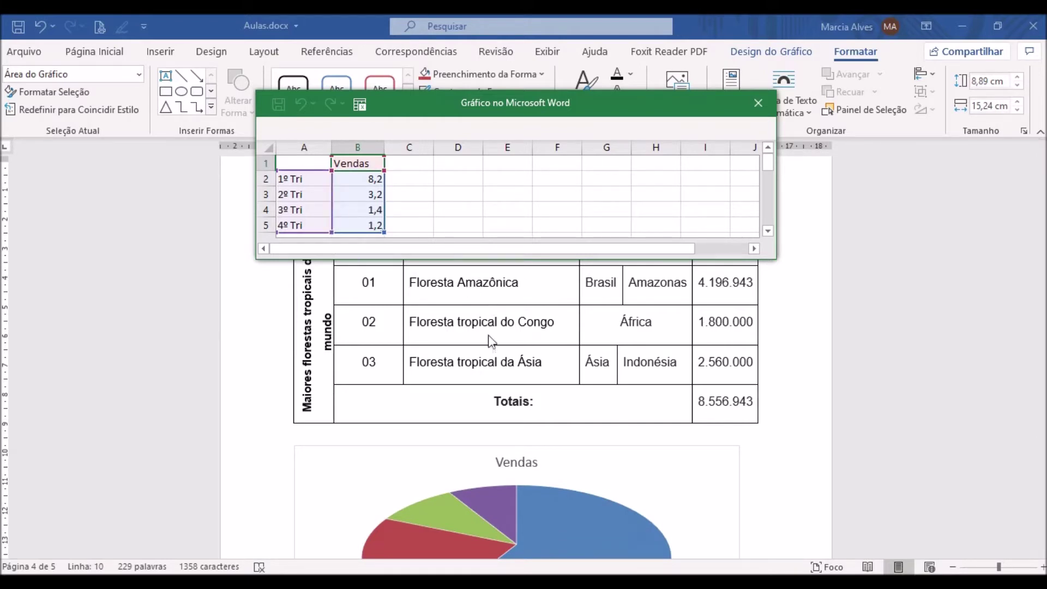
pyautogui.click(308, 178)
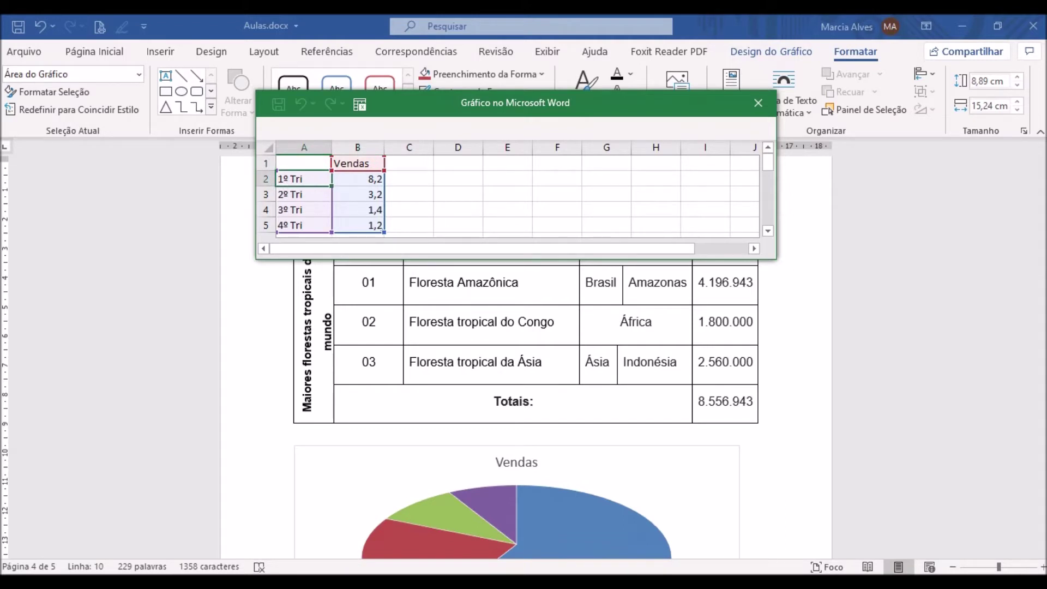
pyautogui.write('Floresta')
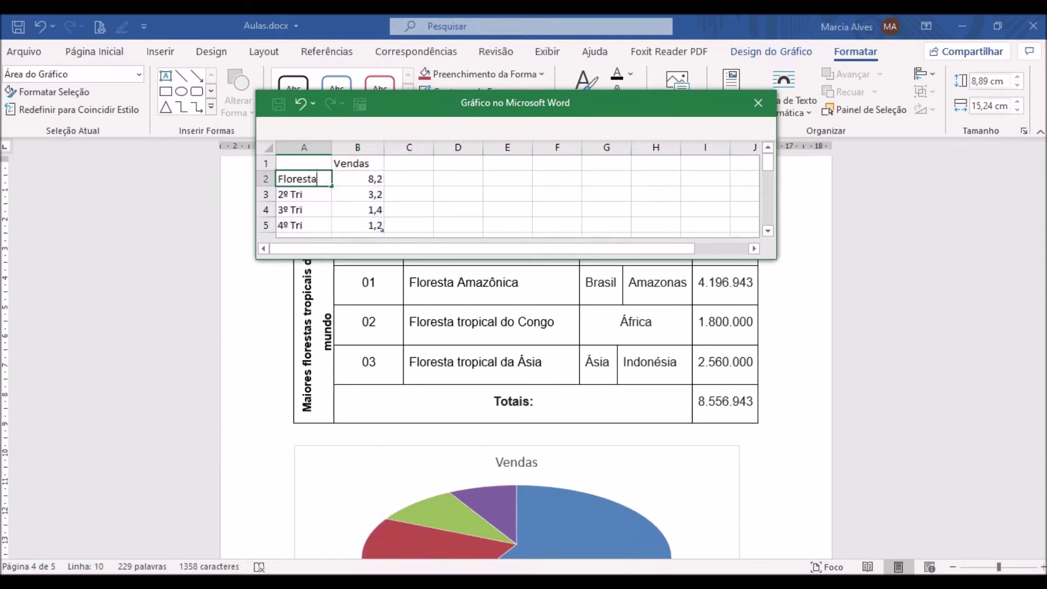
pyautogui.write(' Amazônica')
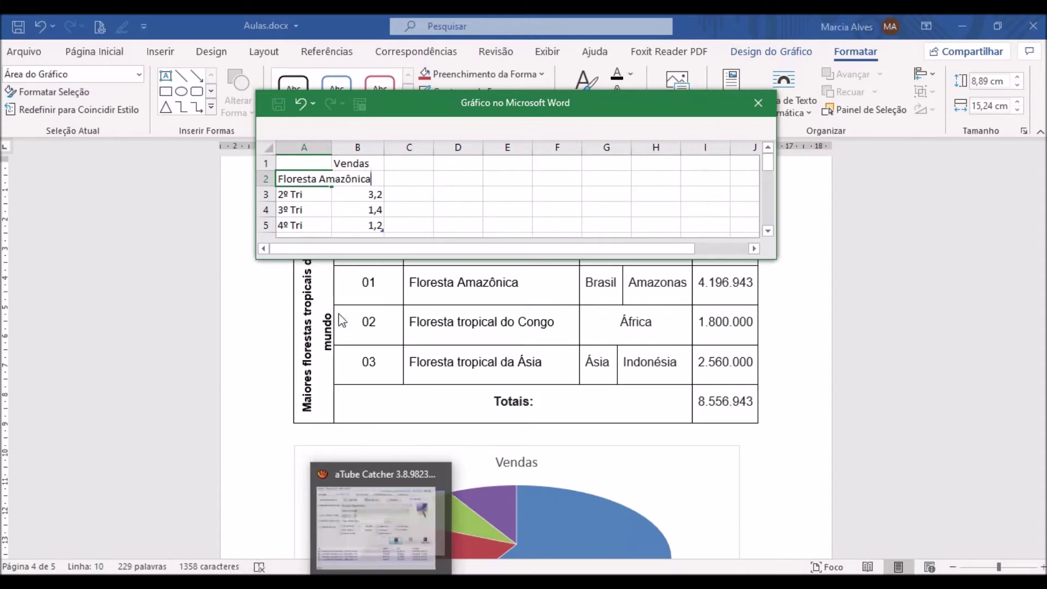
pyautogui.press('Return')
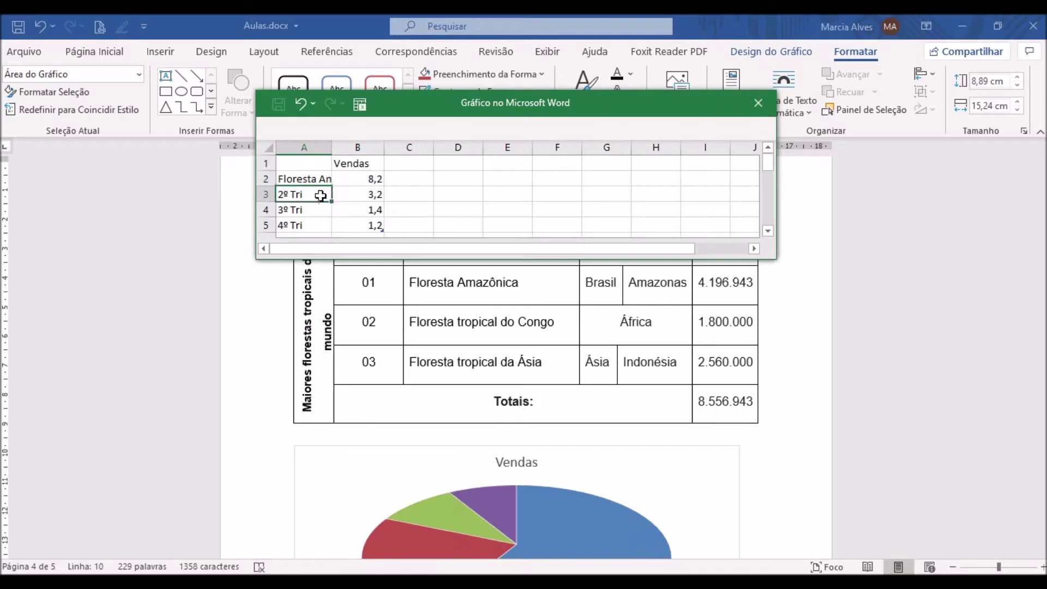
pyautogui.click(307, 178)
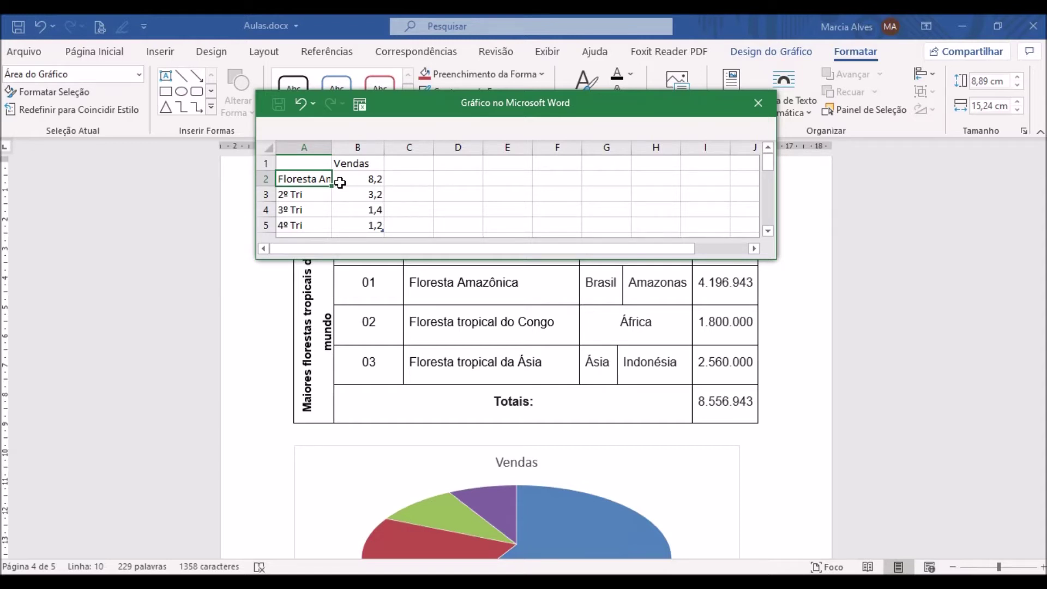
# - Replace the second category label in cell A3 of the chart data with "Floresta do Congo"
pyautogui.click(295, 195)
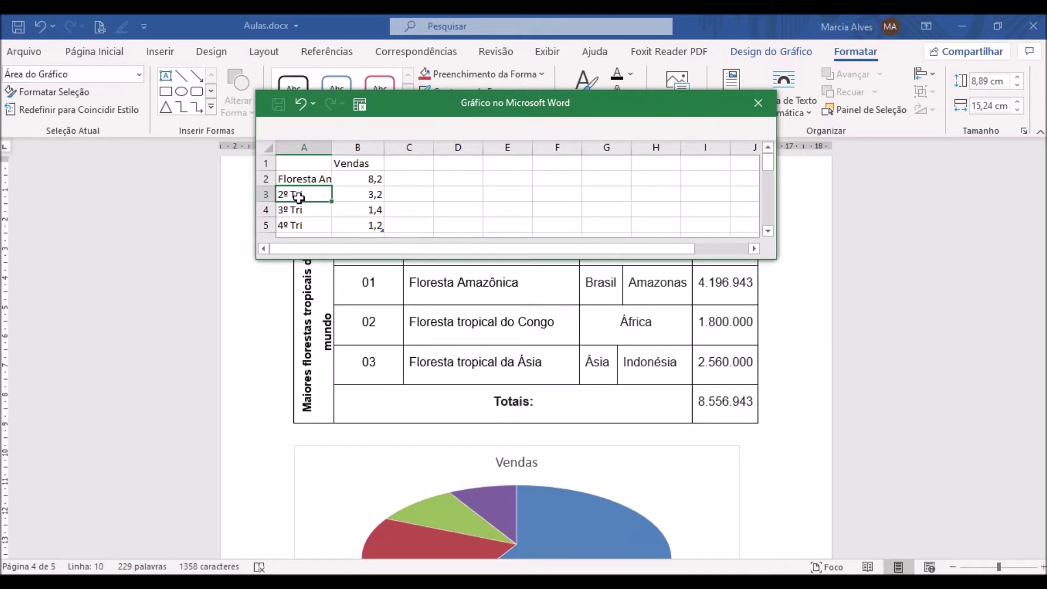
pyautogui.write('Floresta ')
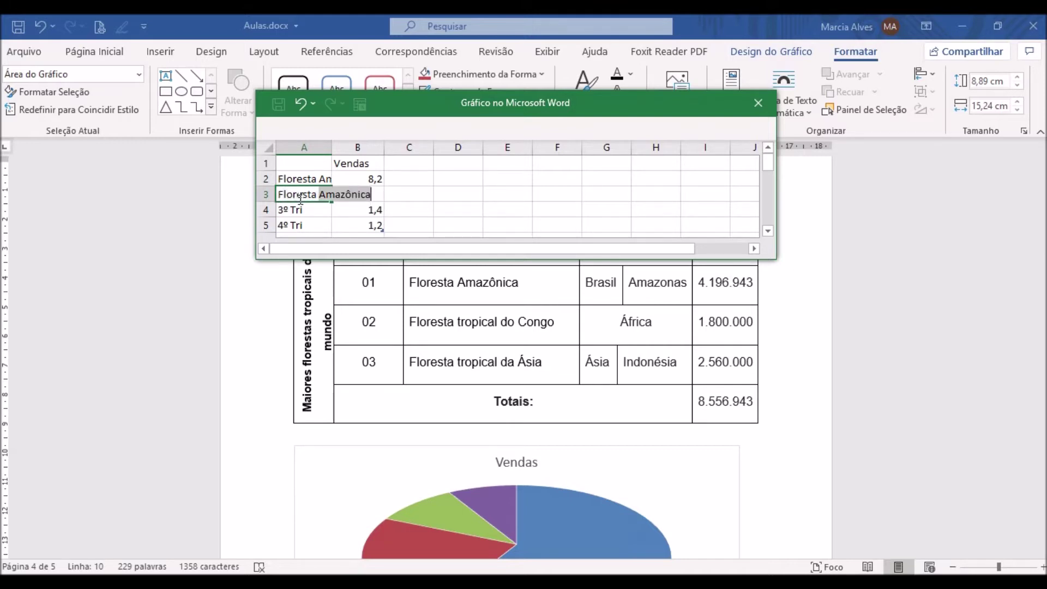
pyautogui.write('tropi')
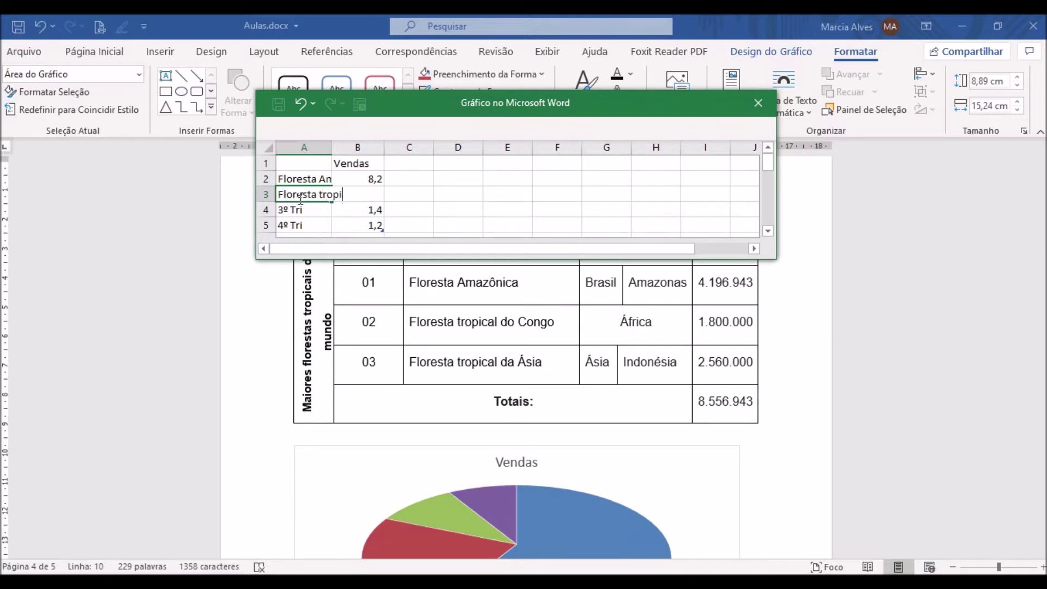
pyautogui.write('cal do Congo')
pyautogui.moveTo(318, 194); pyautogui.dragTo(357, 197)
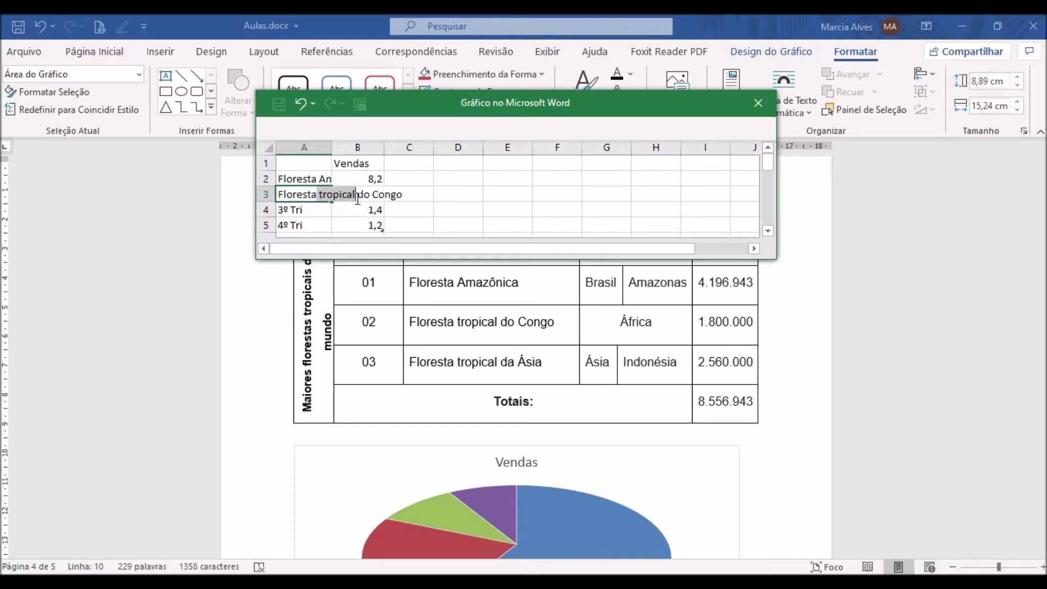
pyautogui.press('Delete')
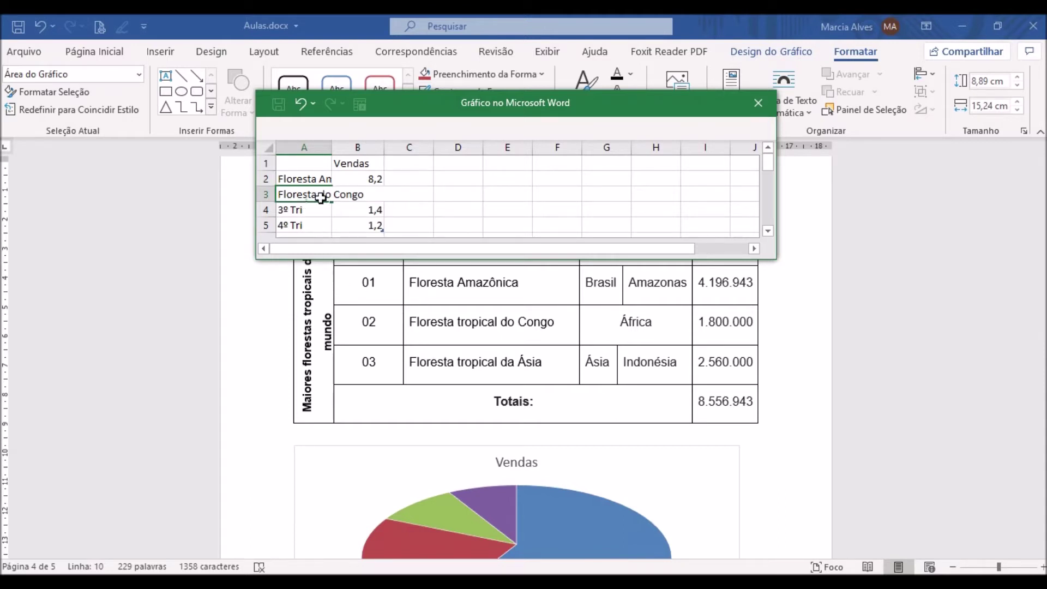
# - Replace the third category label in cell A4 of the chart data with "Floresta da Ásia"
pyautogui.click(316, 210)
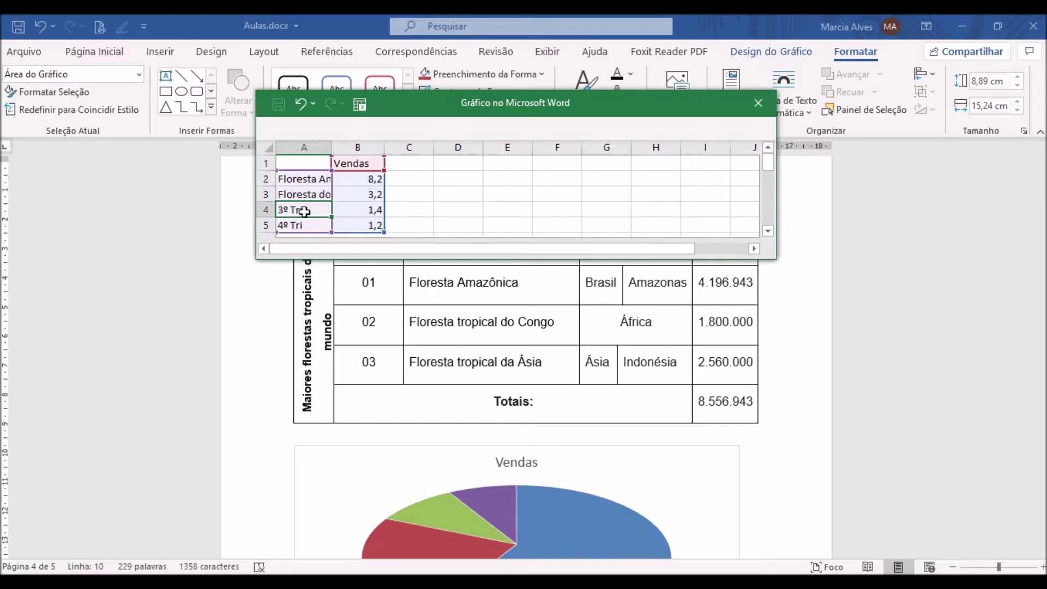
pyautogui.write('lo')
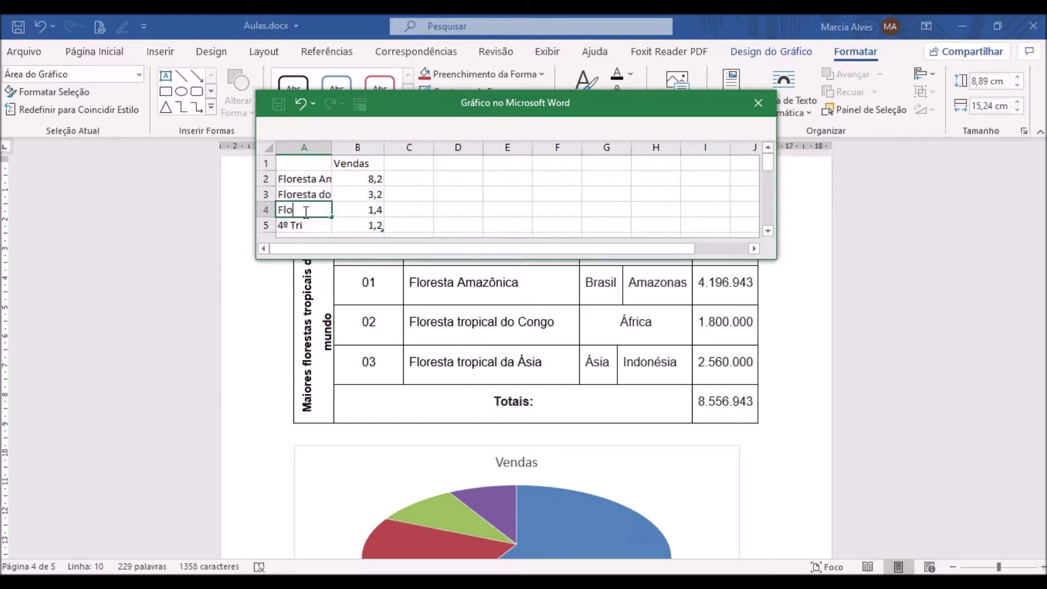
pyautogui.write('resta da Ásia')
pyautogui.press('Return')
# - Widen column A of the chart data sheet to fit the full forest names
pyautogui.click(304, 183)
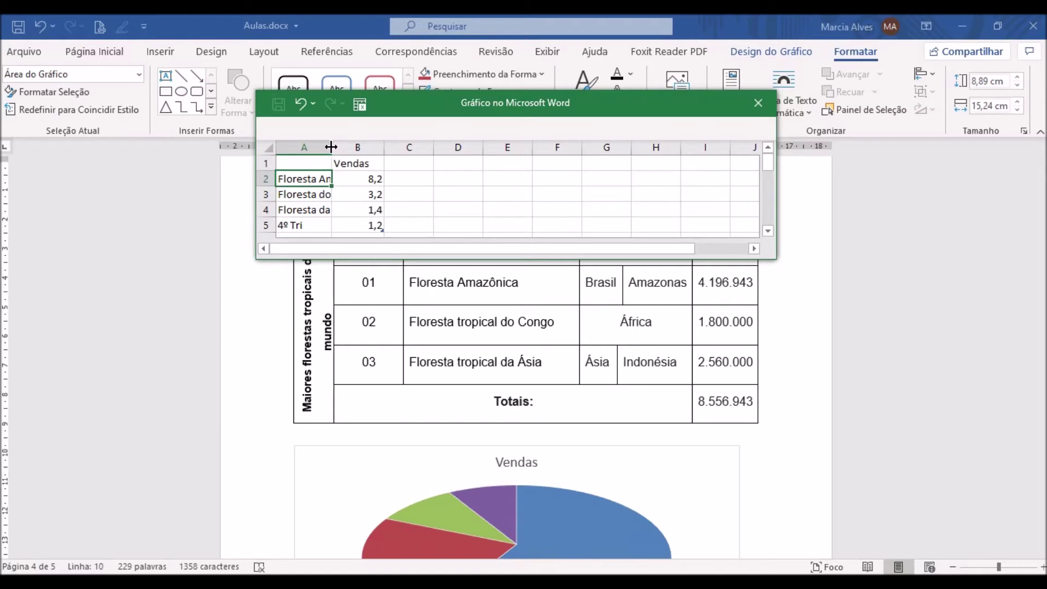
pyautogui.moveTo(331, 147); pyautogui.dragTo(391, 149)
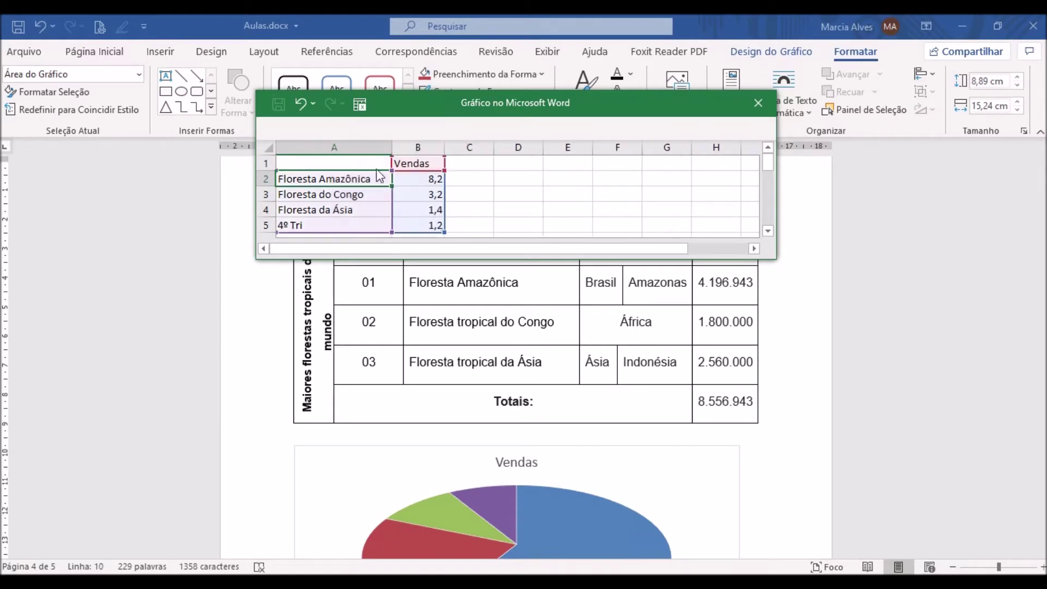
pyautogui.click(338, 194)
pyautogui.click(344, 209)
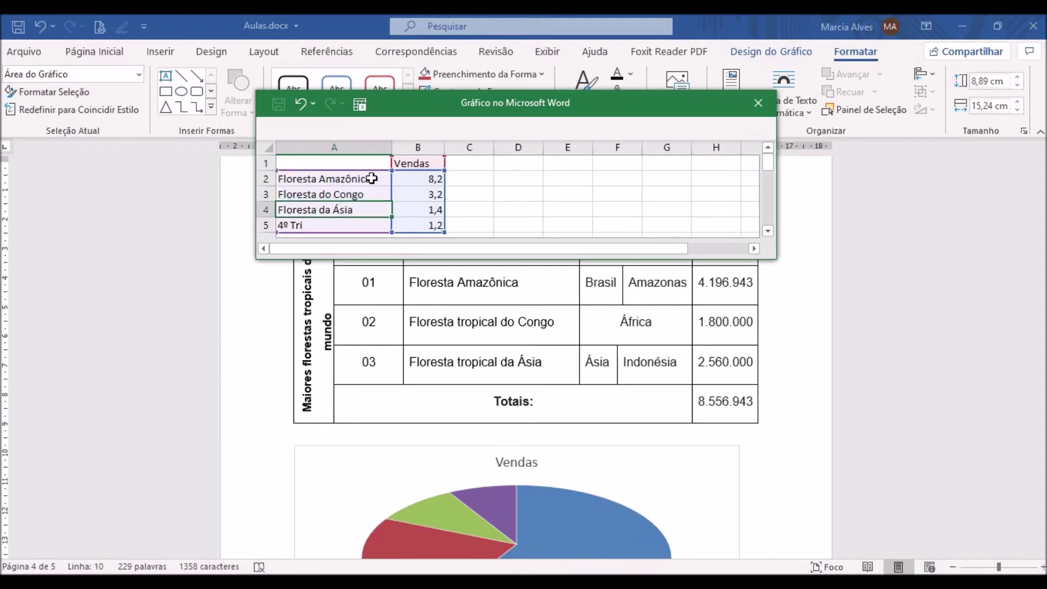
# - Enter the forest extents in the chart data: 4196943 for Amazônica, 1800000 for Congo and 2560000 for Ásia
pyautogui.click(409, 177)
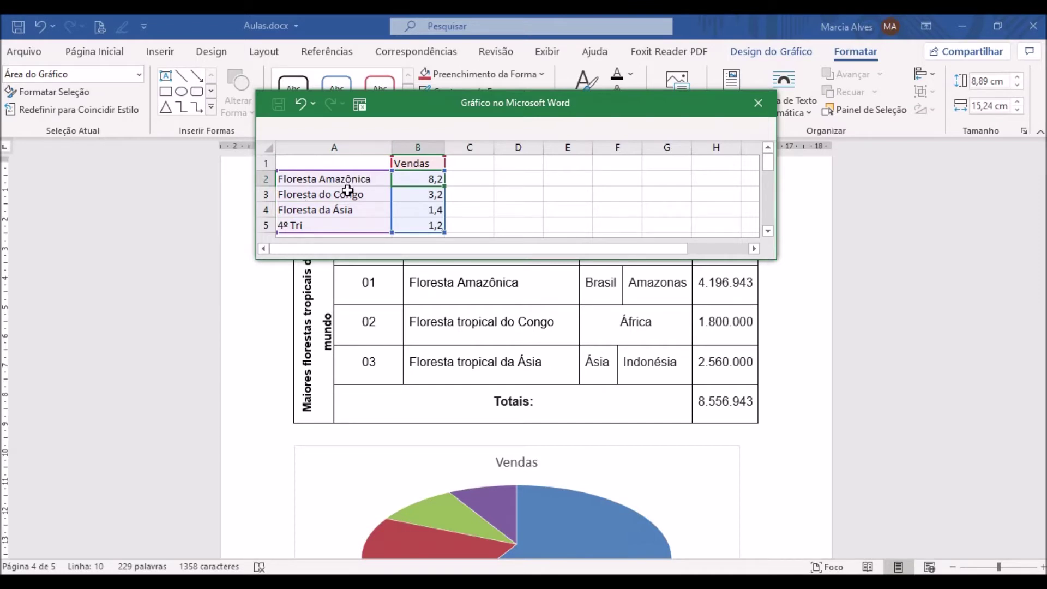
pyautogui.write('4196943')
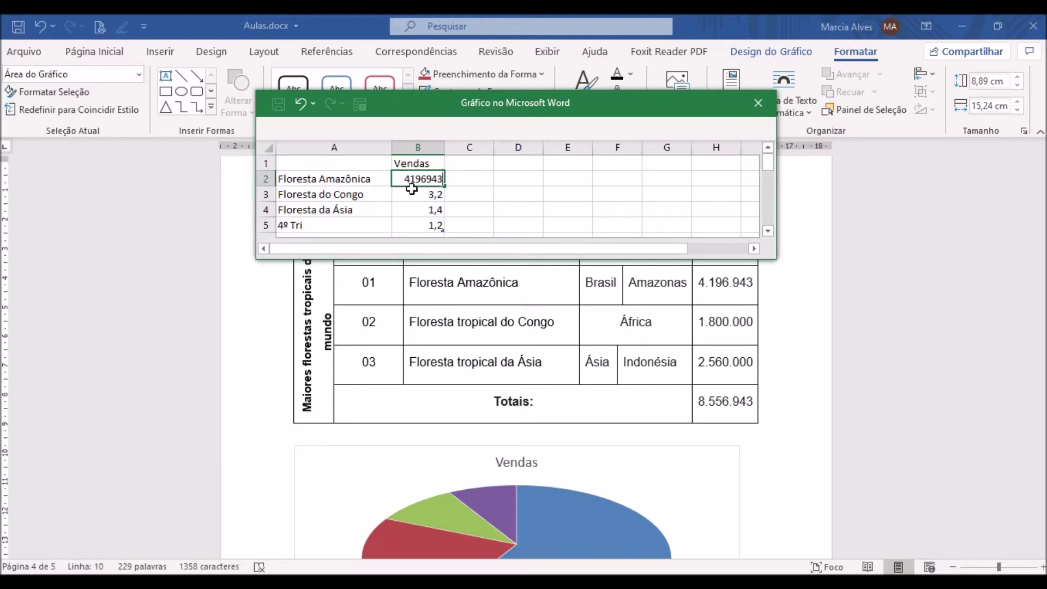
pyautogui.press('Return')
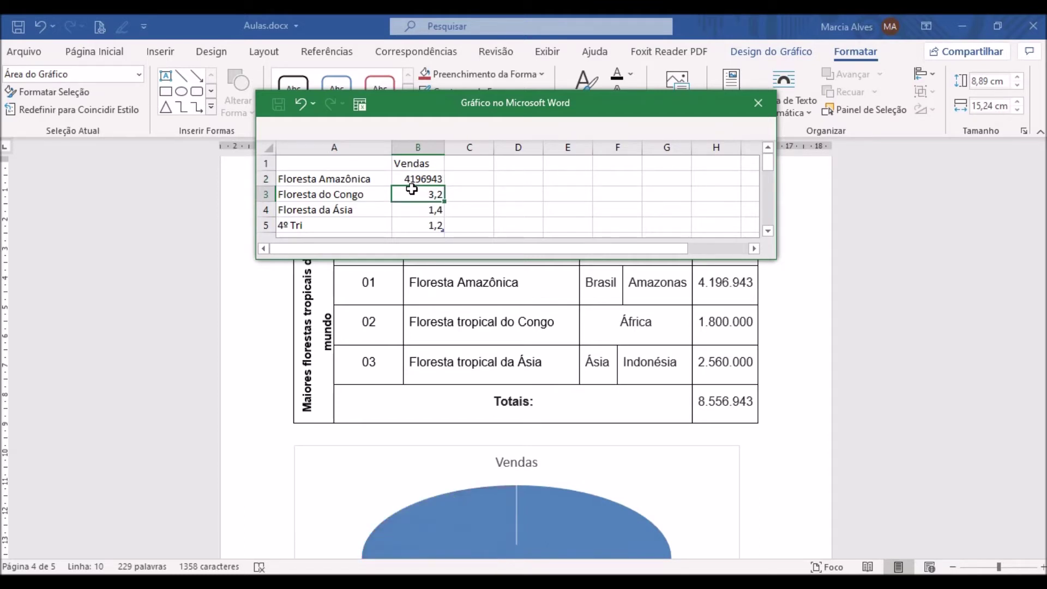
pyautogui.write('1800000')
pyautogui.click(434, 210)
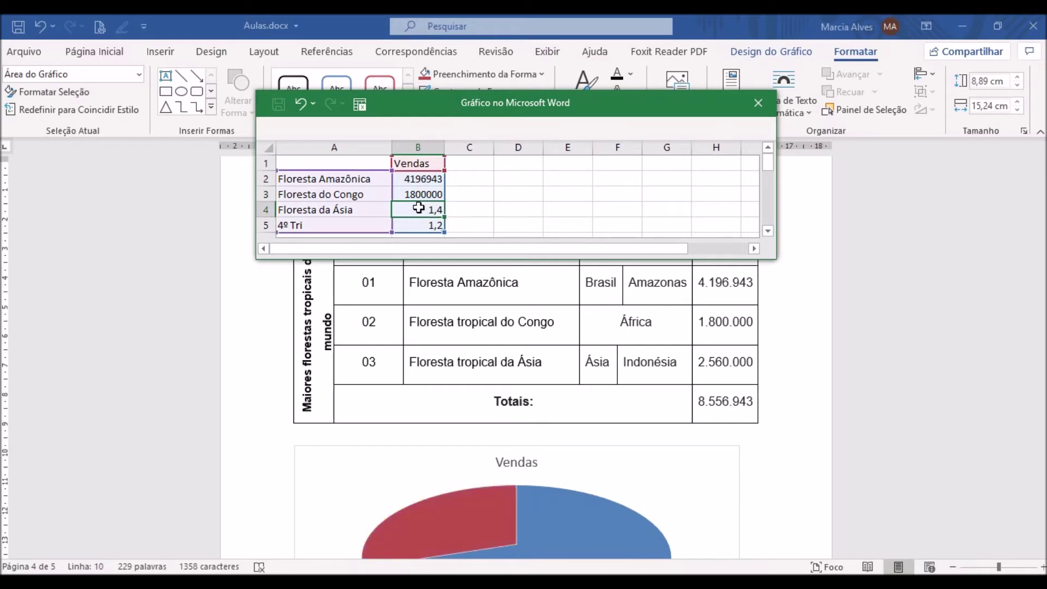
pyautogui.write('2560000')
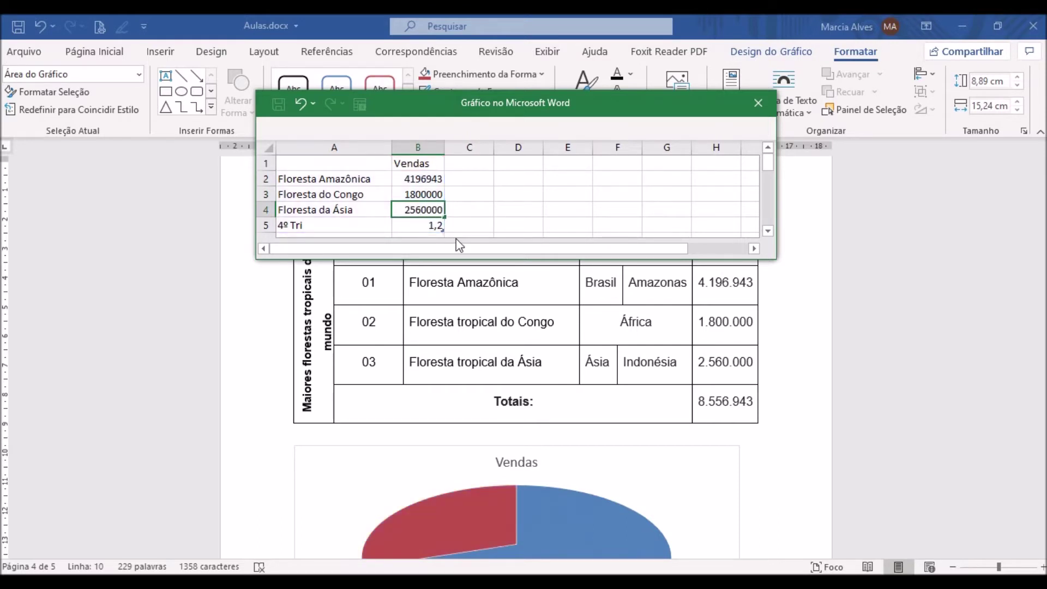
pyautogui.click(434, 224)
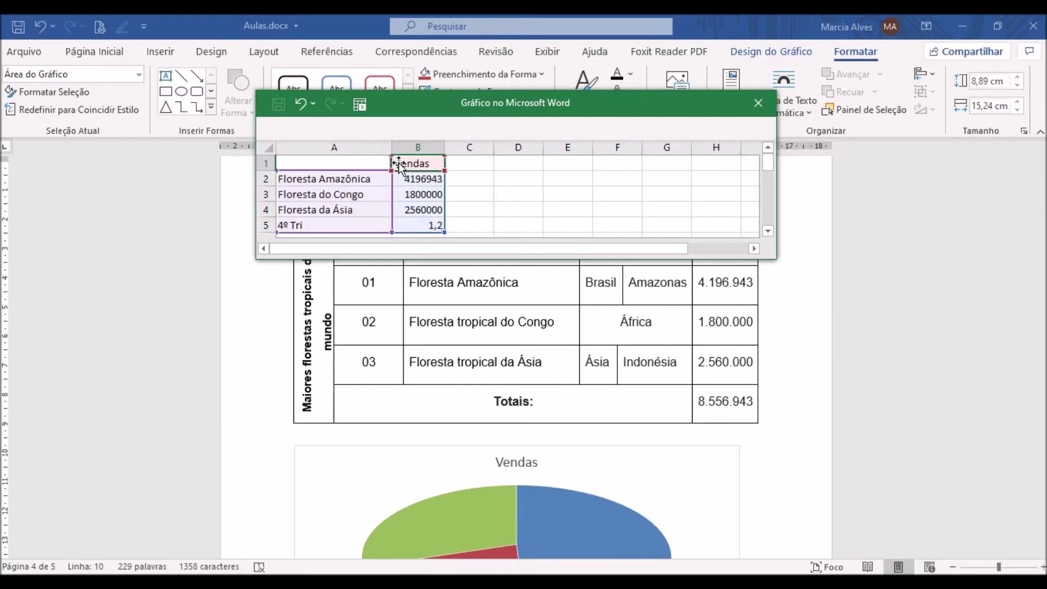
# - Replace the series header in cell B1 of the chart data with "Florestas Tropicais"
pyautogui.write('Florestas ')
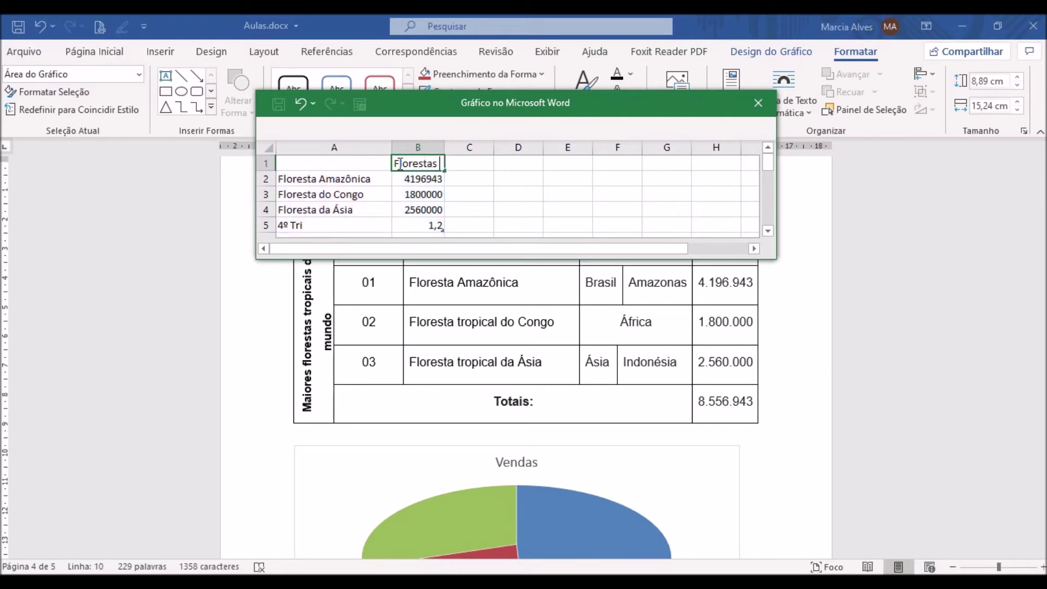
pyautogui.write('Tropicais')
pyautogui.press('Return')
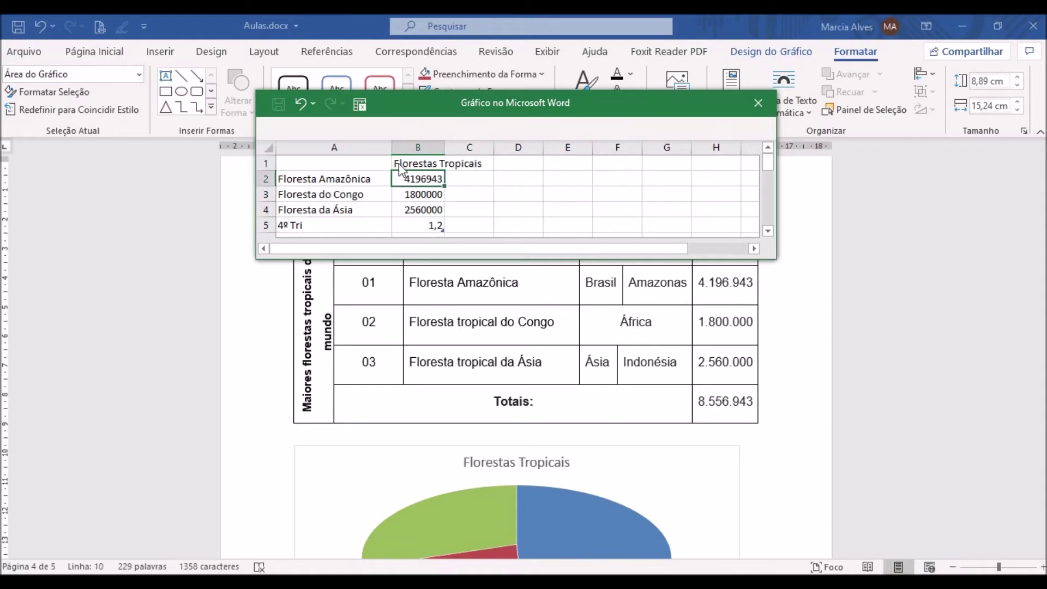
# - Shrink the chart's data range to end at row 4, excluding the "4º Tri" row, and close the data sheet
pyautogui.click(366, 208)
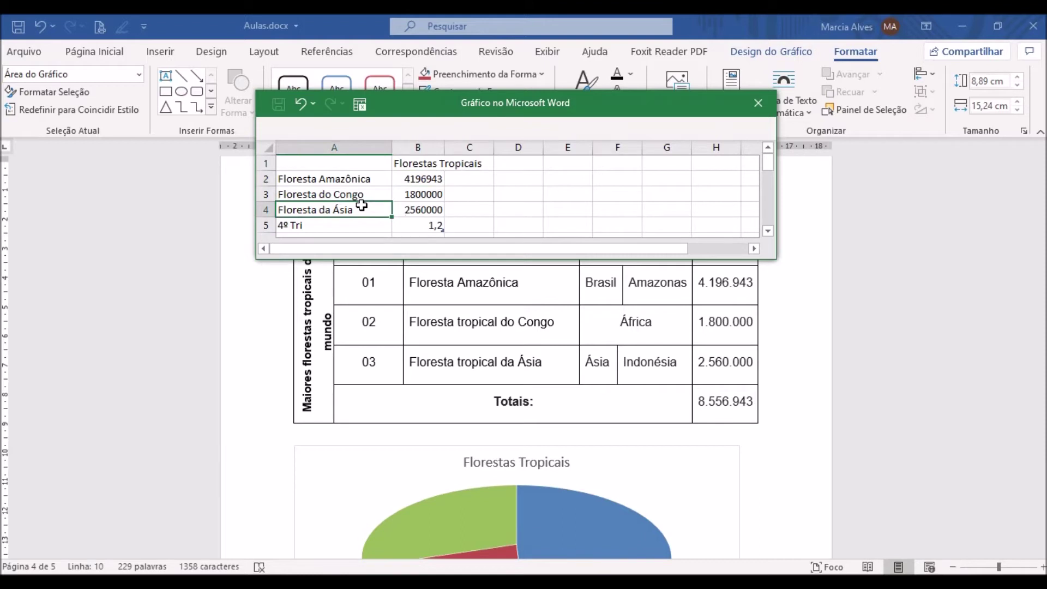
pyautogui.click(315, 227)
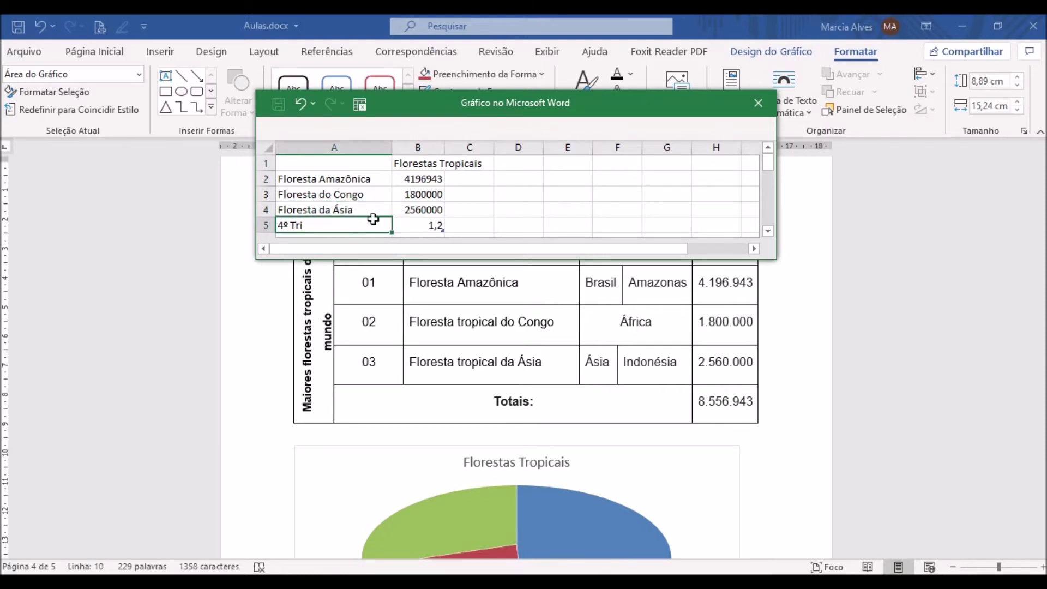
pyautogui.scroll(-1, 382, 208)
pyautogui.hotkey('ctrl', 'z')
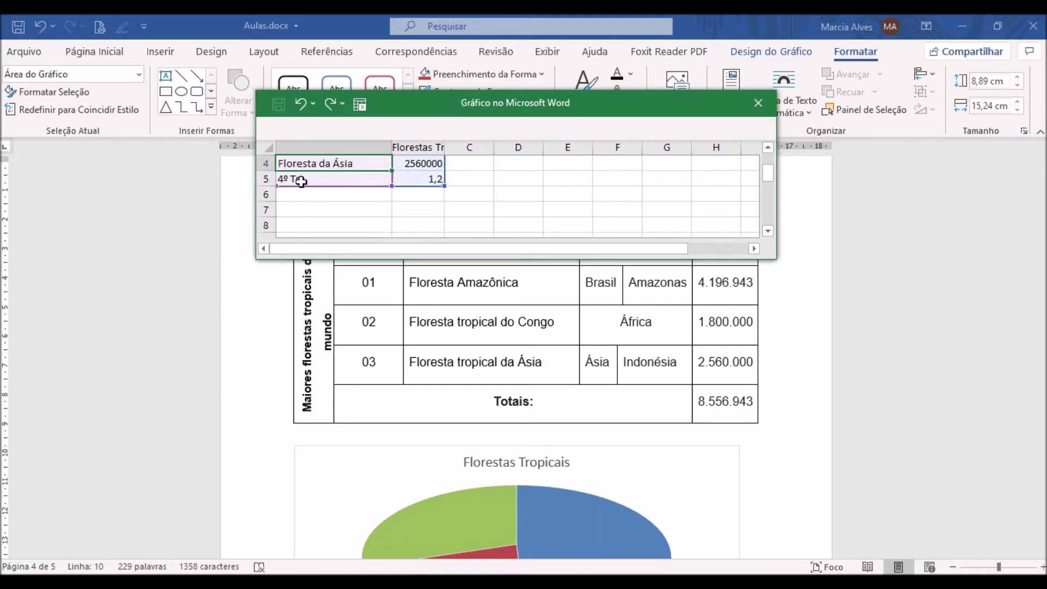
pyautogui.click(416, 195)
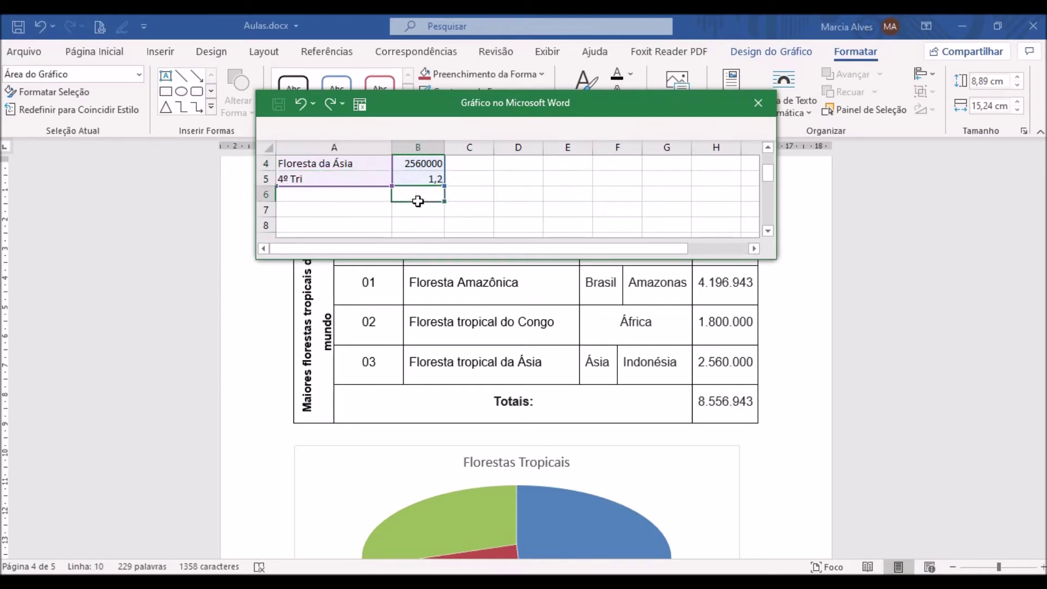
pyautogui.click(481, 212)
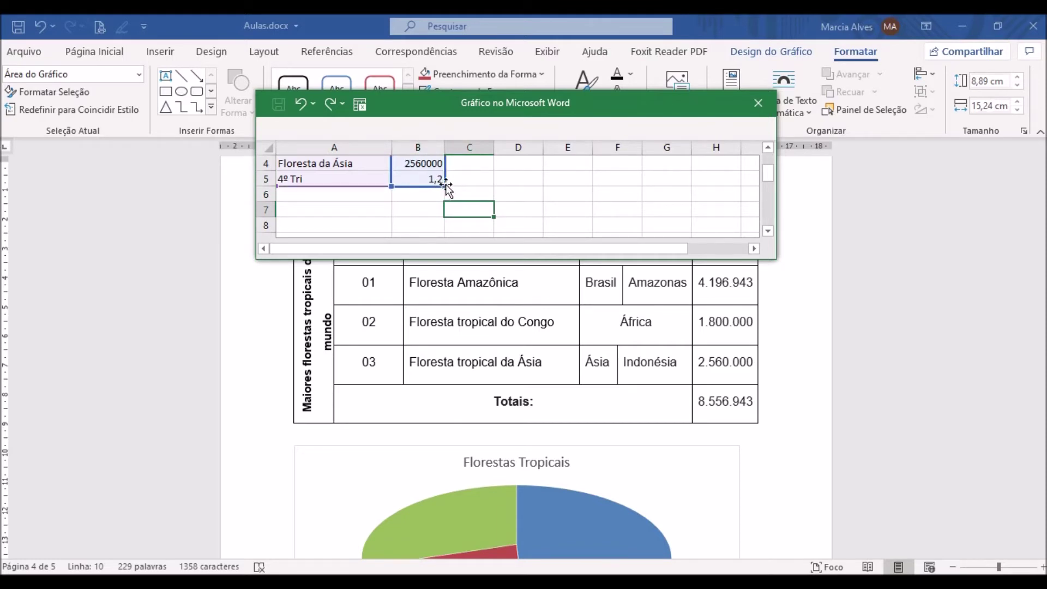
pyautogui.moveTo(445, 186); pyautogui.dragTo(443, 172)
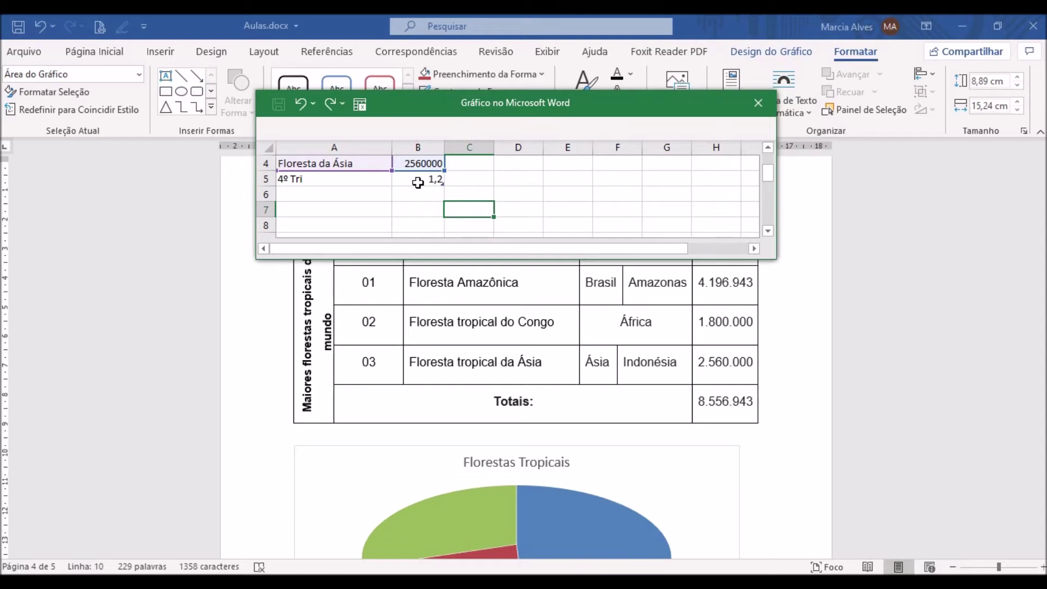
pyautogui.scroll(1, 509, 197)
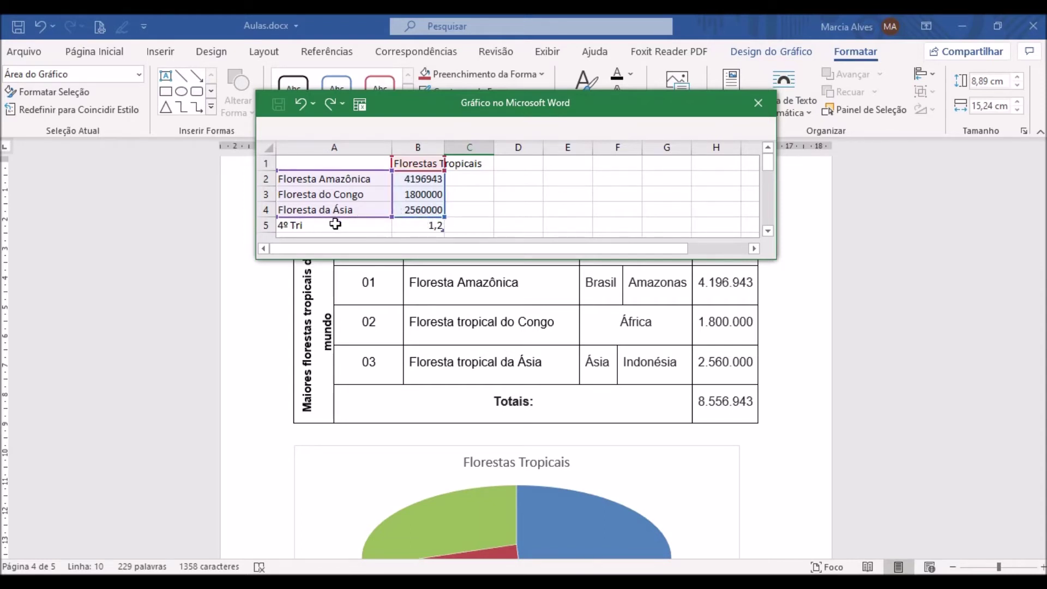
pyautogui.click(381, 203)
pyautogui.click(526, 211)
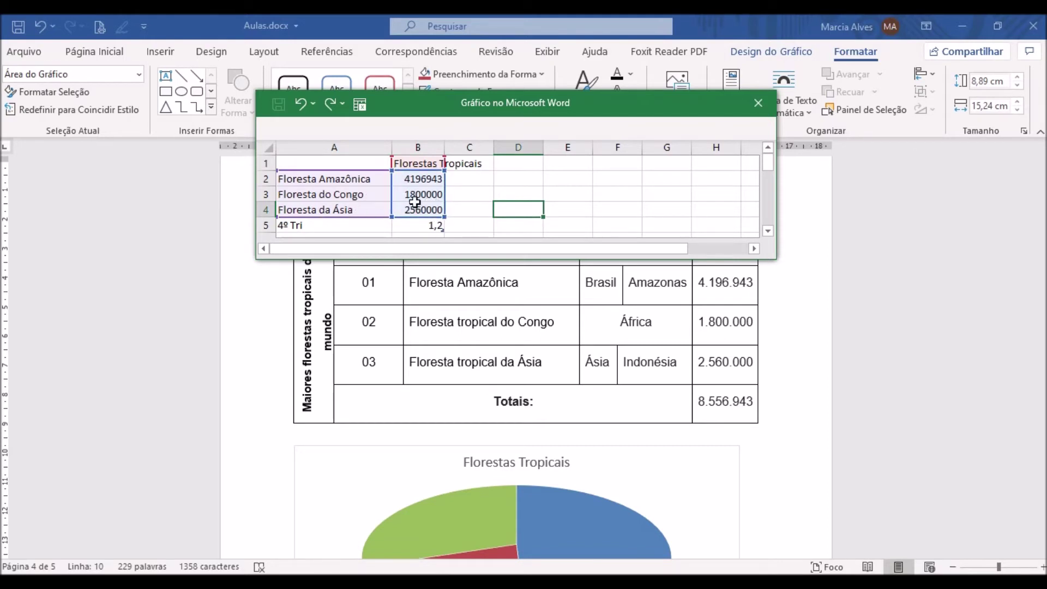
pyautogui.click(757, 104)
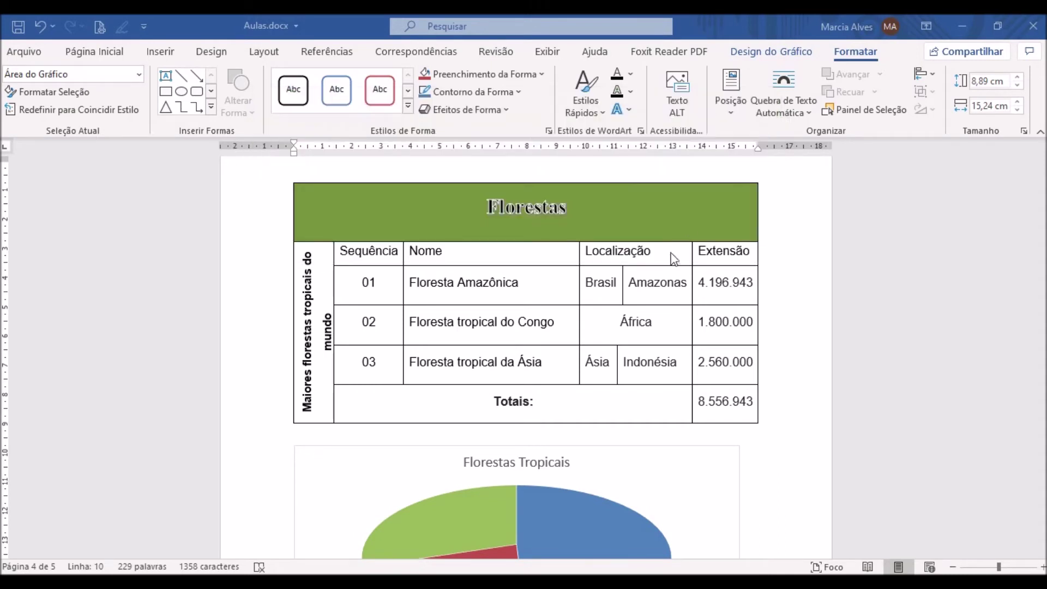
# - Add data labels to the Florestas Tropicais pie chart
pyautogui.scroll(-3, 666, 274)
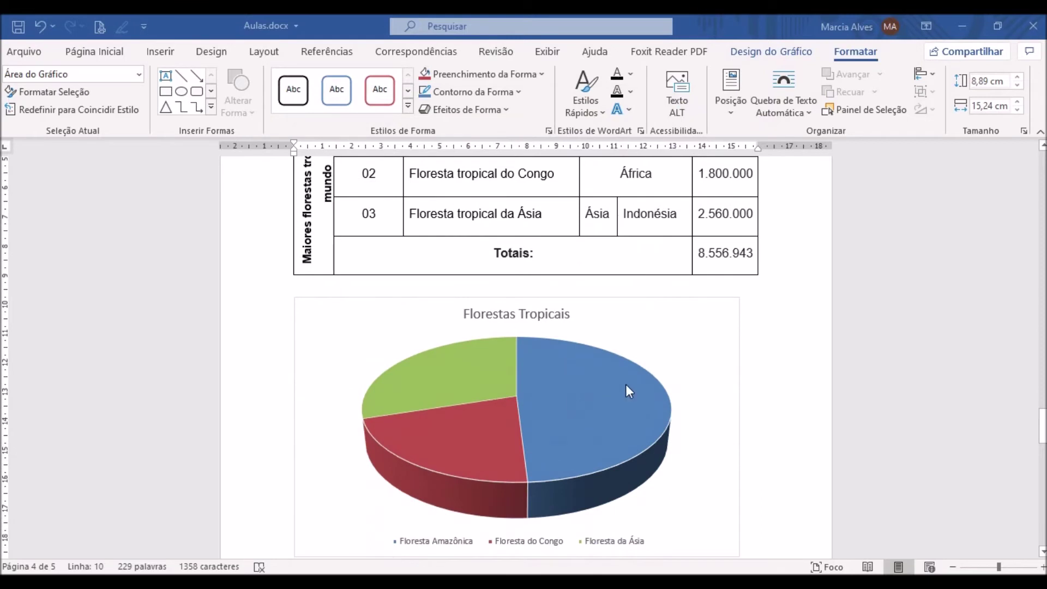
pyautogui.scroll(-2, 588, 394)
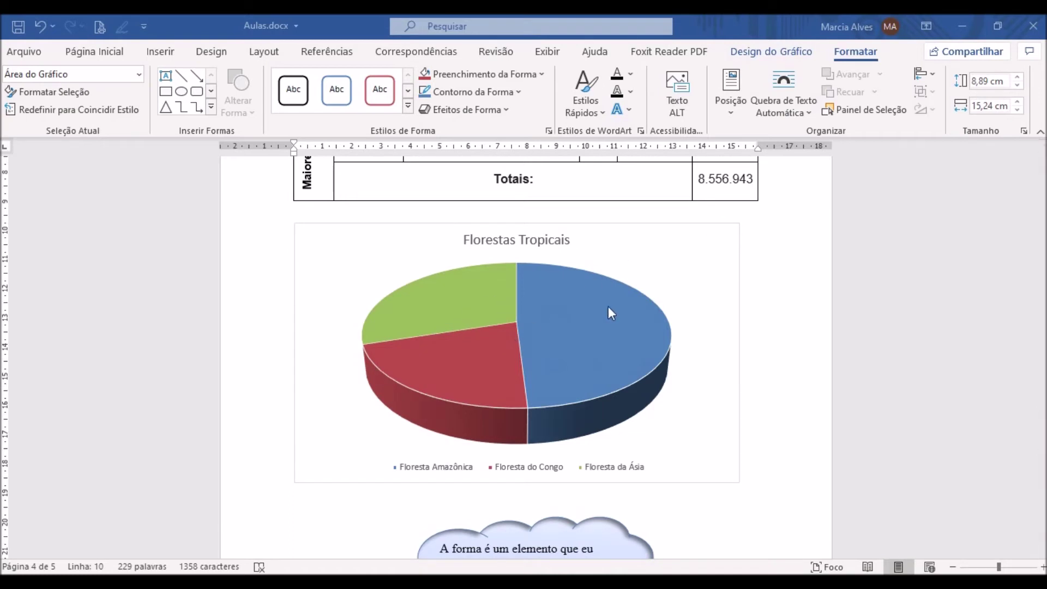
pyautogui.scroll(2, 624, 333)
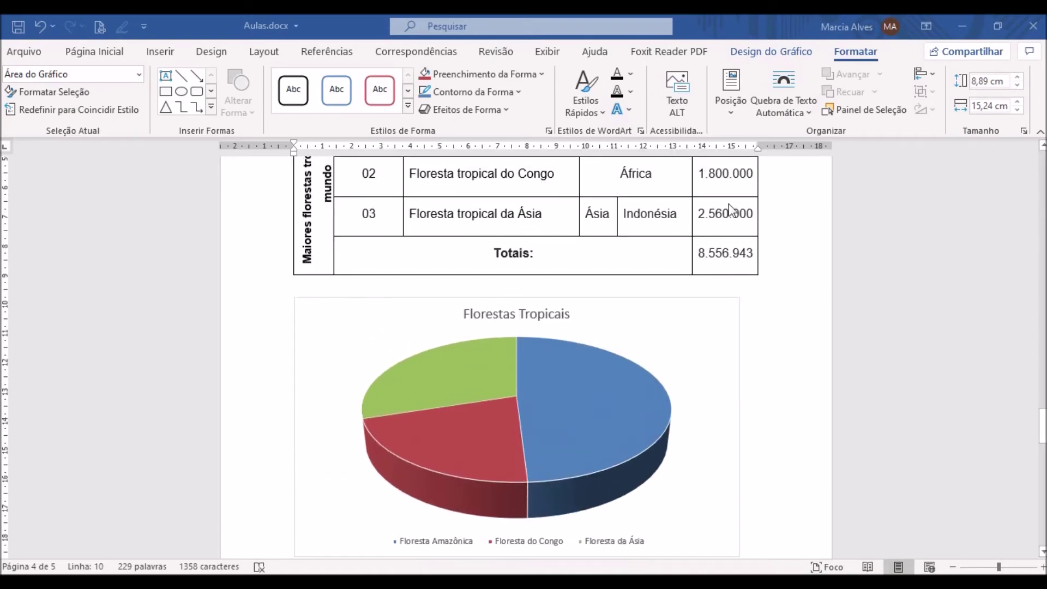
pyautogui.click(630, 305)
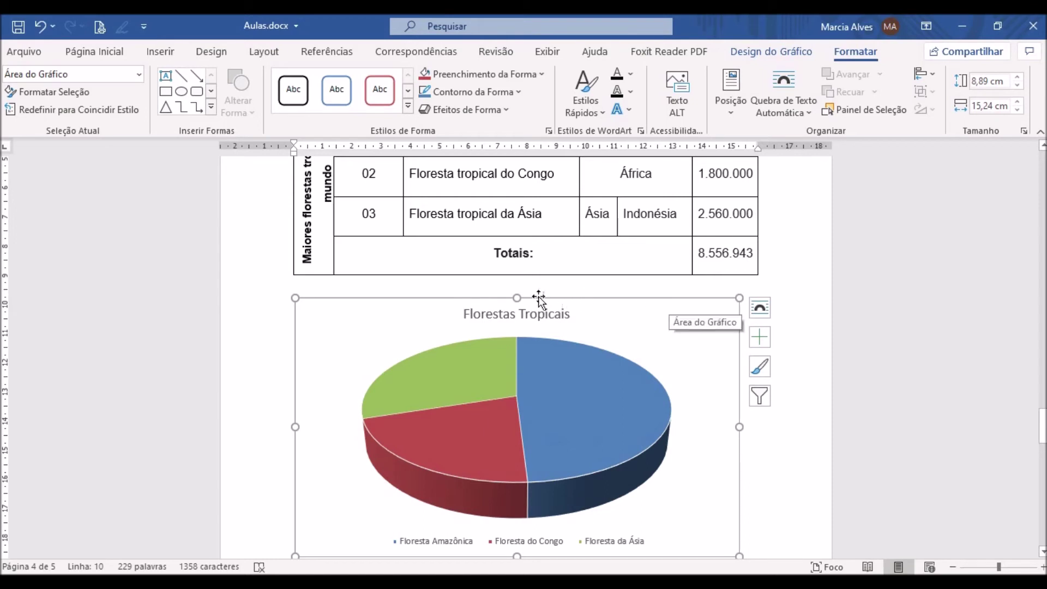
pyautogui.click(761, 335)
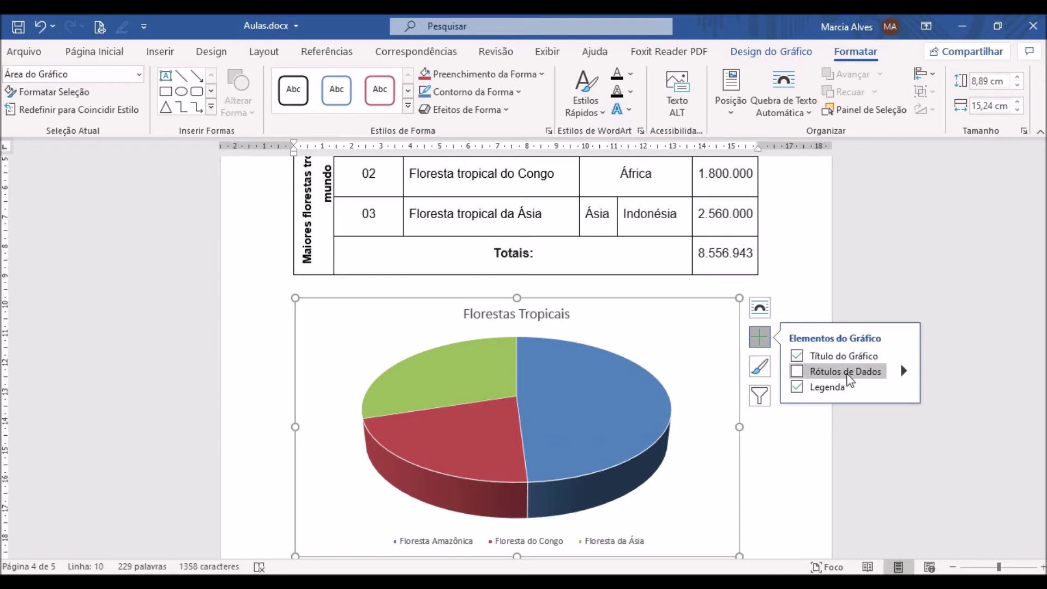
pyautogui.click(797, 372)
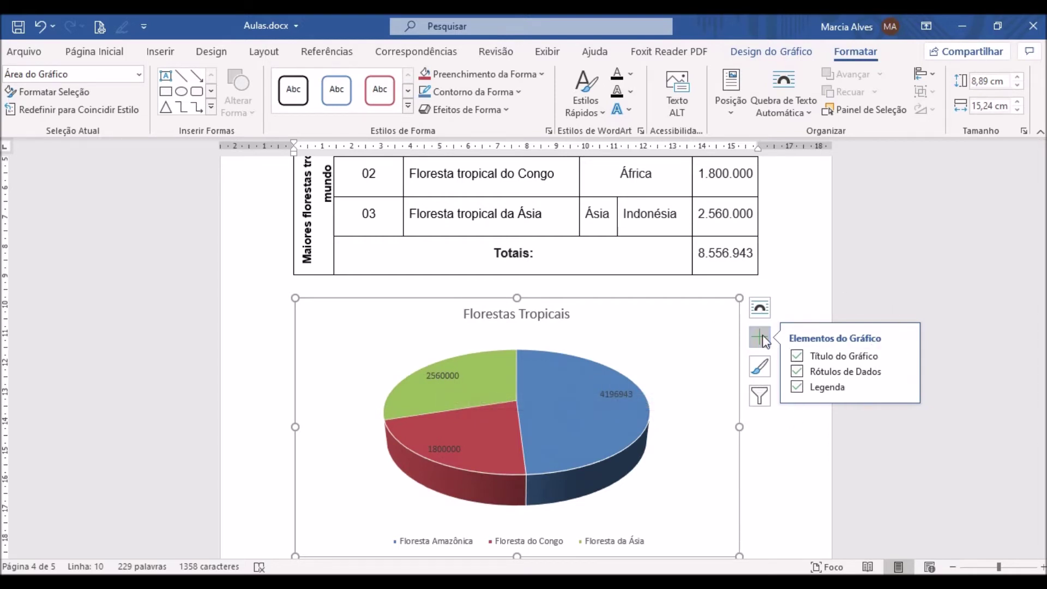
pyautogui.click(774, 355)
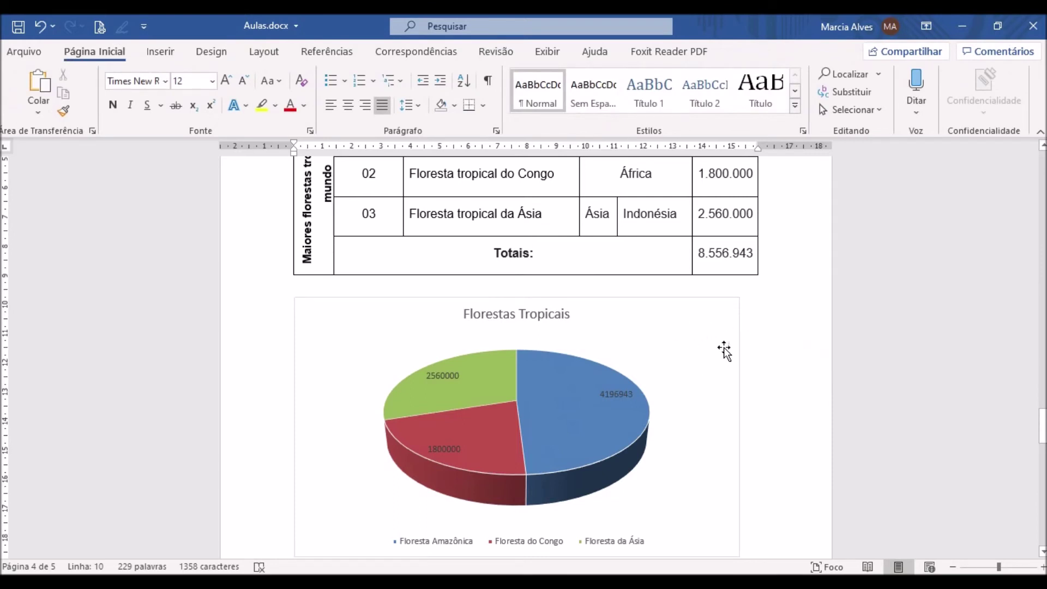
# - Apply the dark chart style "Estilo 7" to the pie chart
pyautogui.click(736, 334)
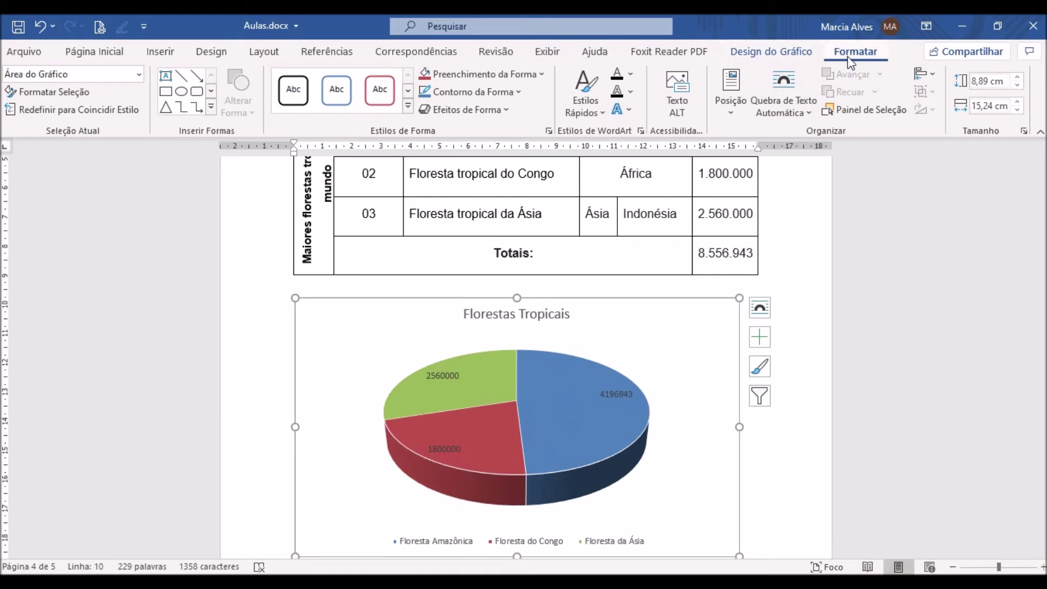
pyautogui.click(801, 60)
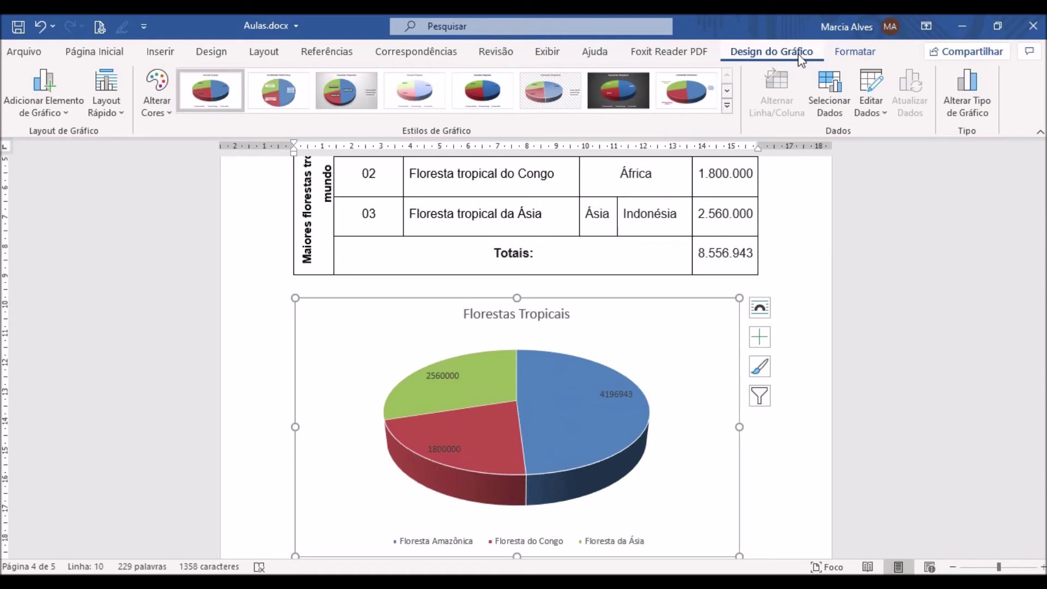
pyautogui.click(854, 55)
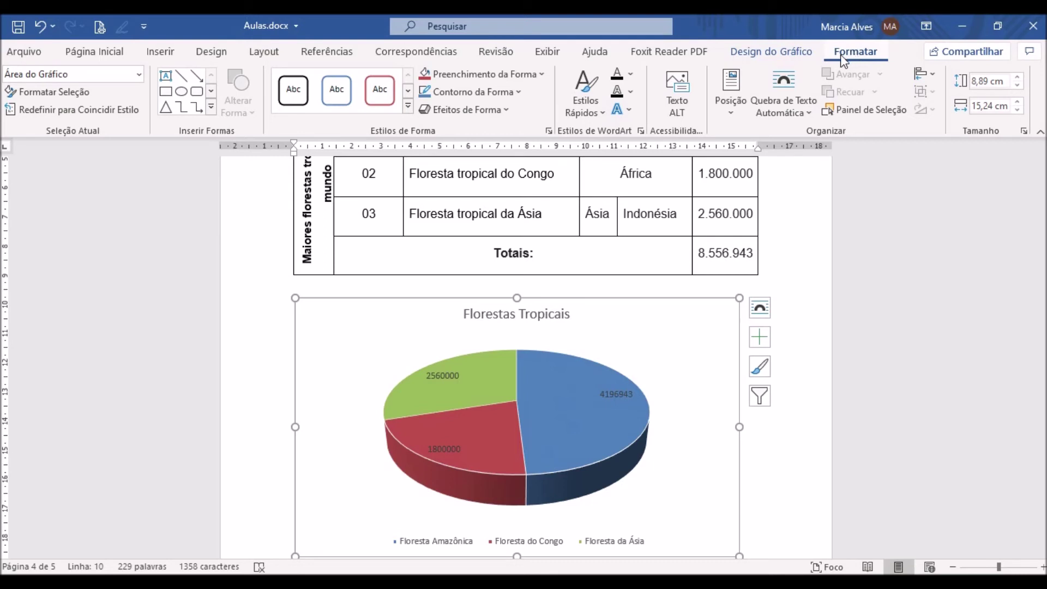
pyautogui.click(794, 51)
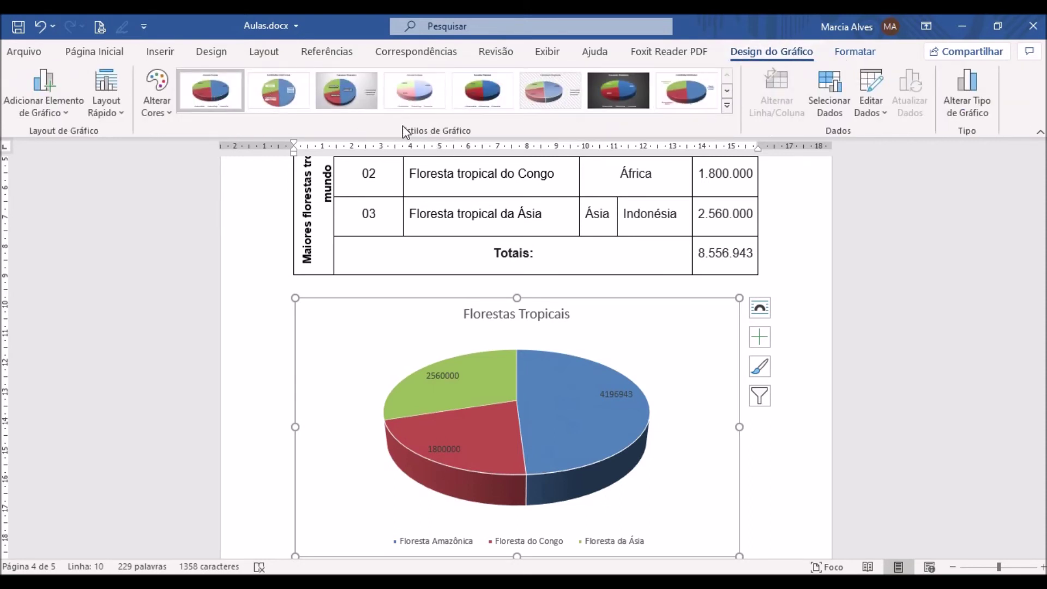
pyautogui.click(728, 106)
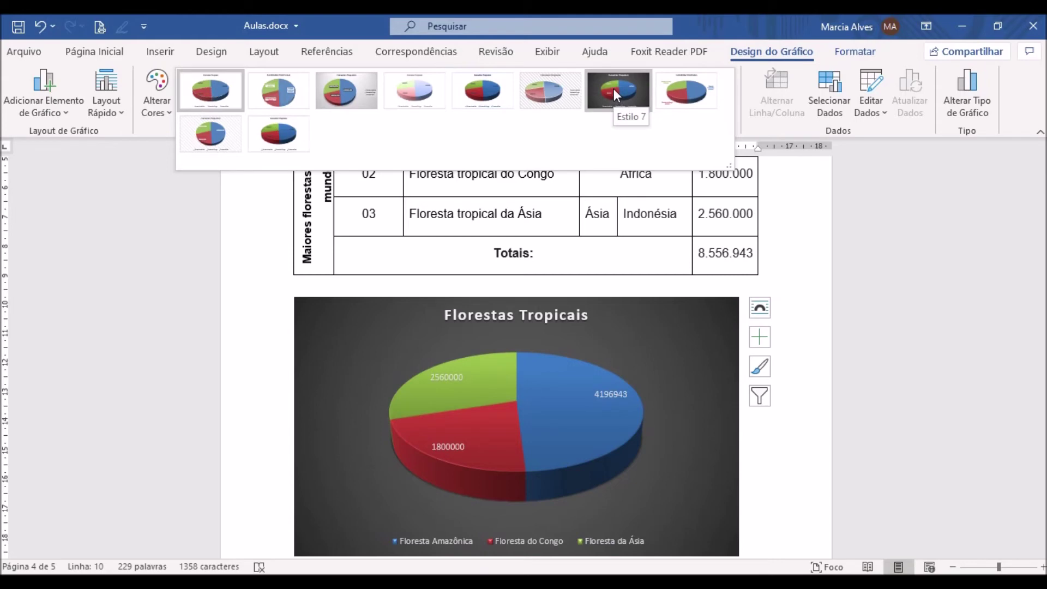
pyautogui.click(609, 88)
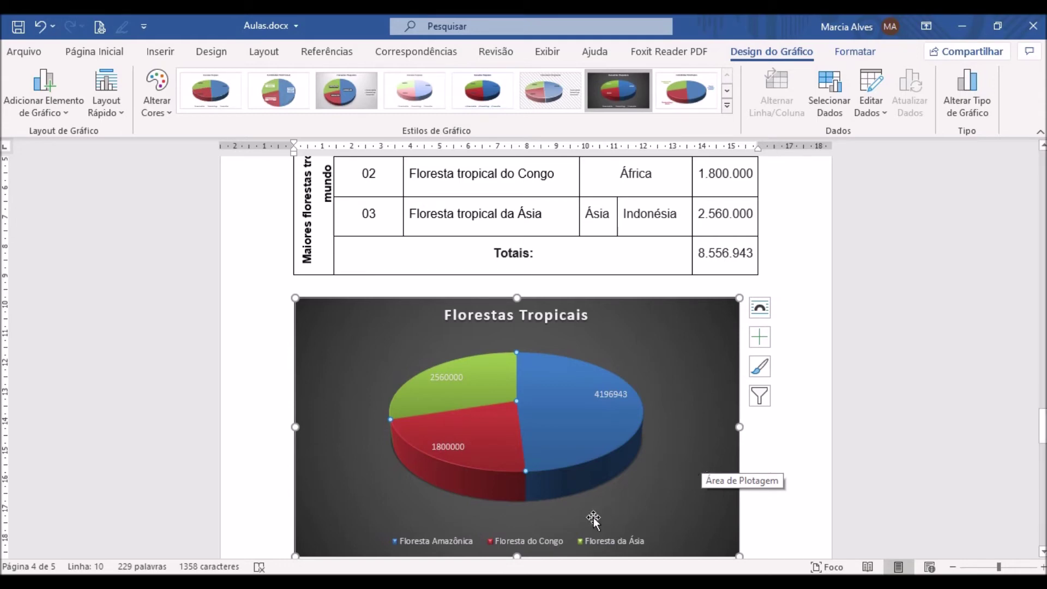
# - Check the Floresta Amazônica slice and reopen the chart's data sheet to review its entries, closing it without edits
pyautogui.moveTo(619, 412)
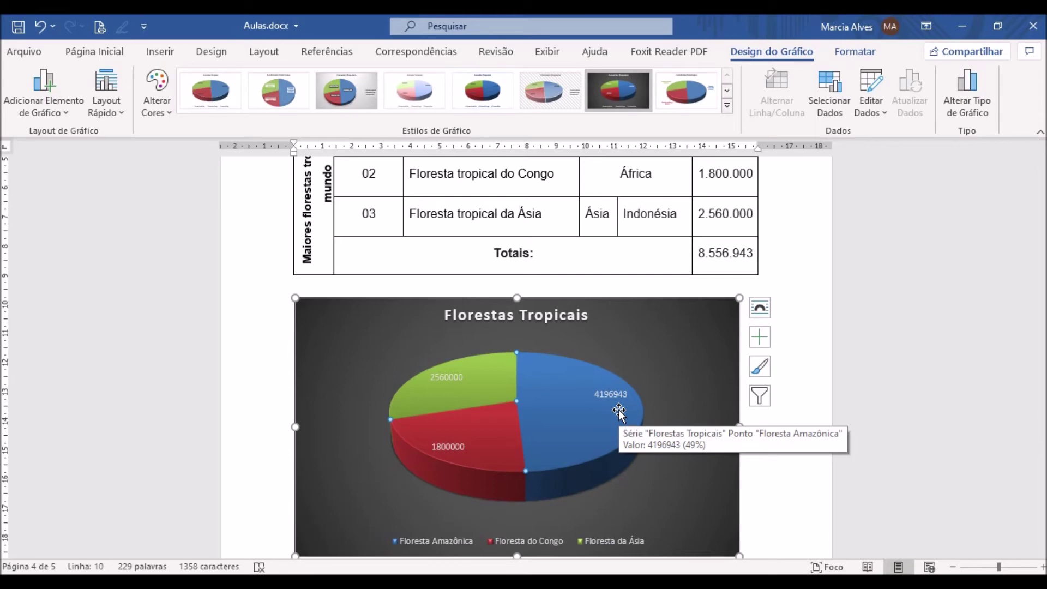
pyautogui.click(657, 307)
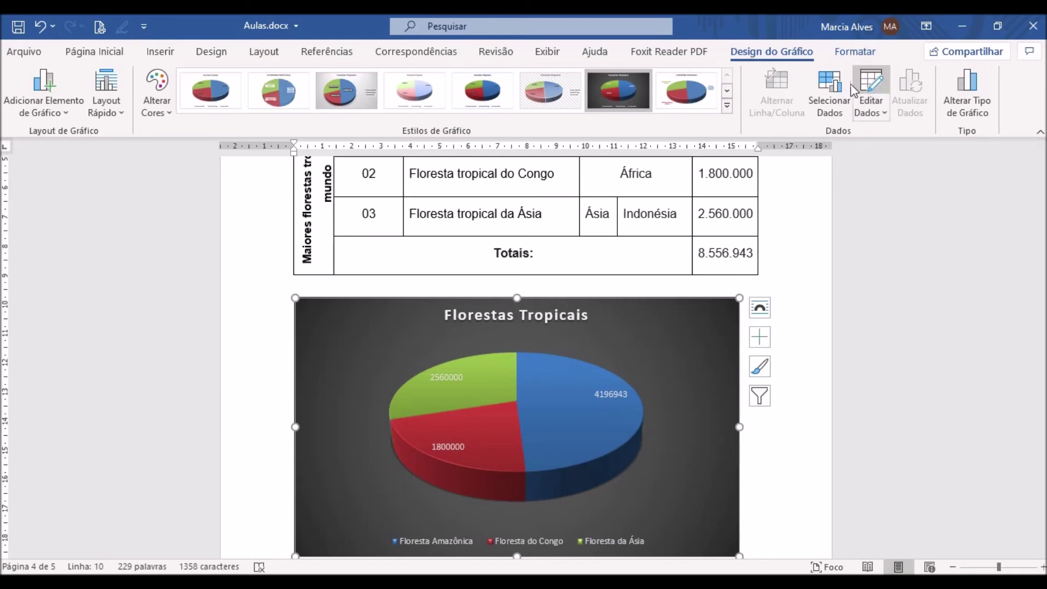
pyautogui.click(871, 85)
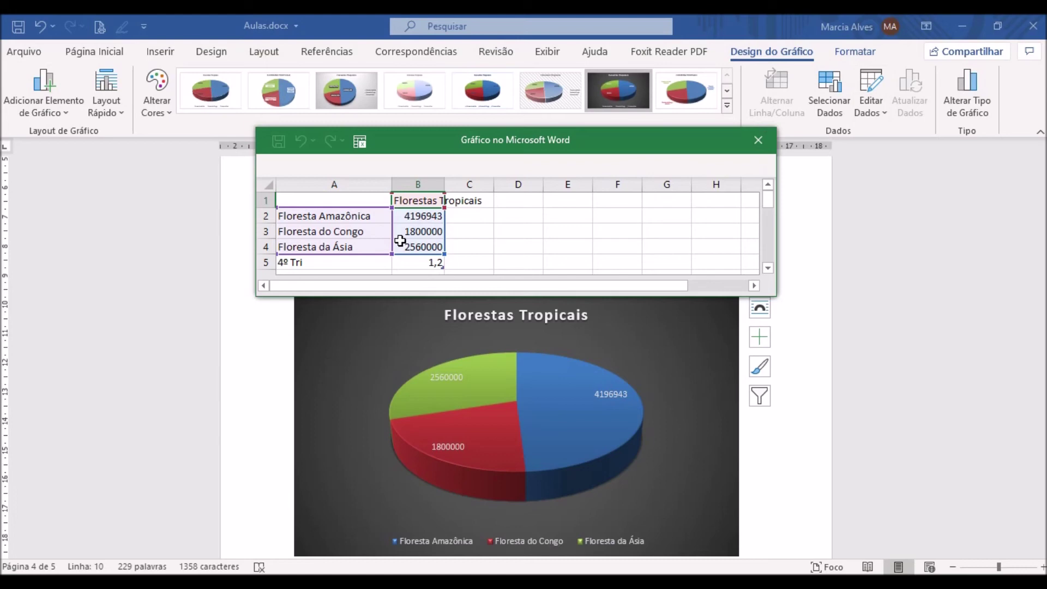
pyautogui.click(759, 140)
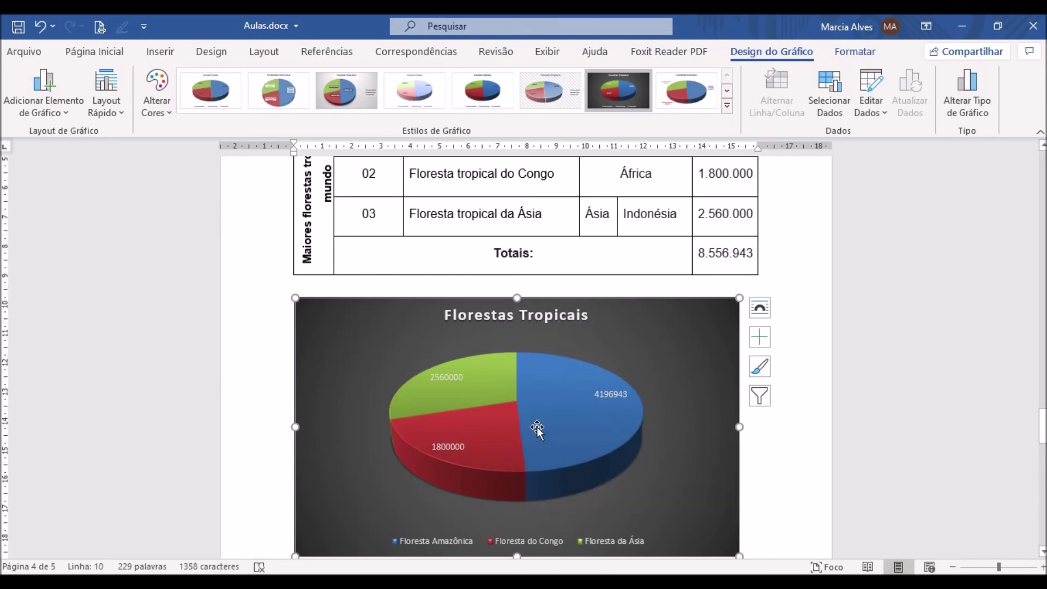
pyautogui.moveTo(576, 452)
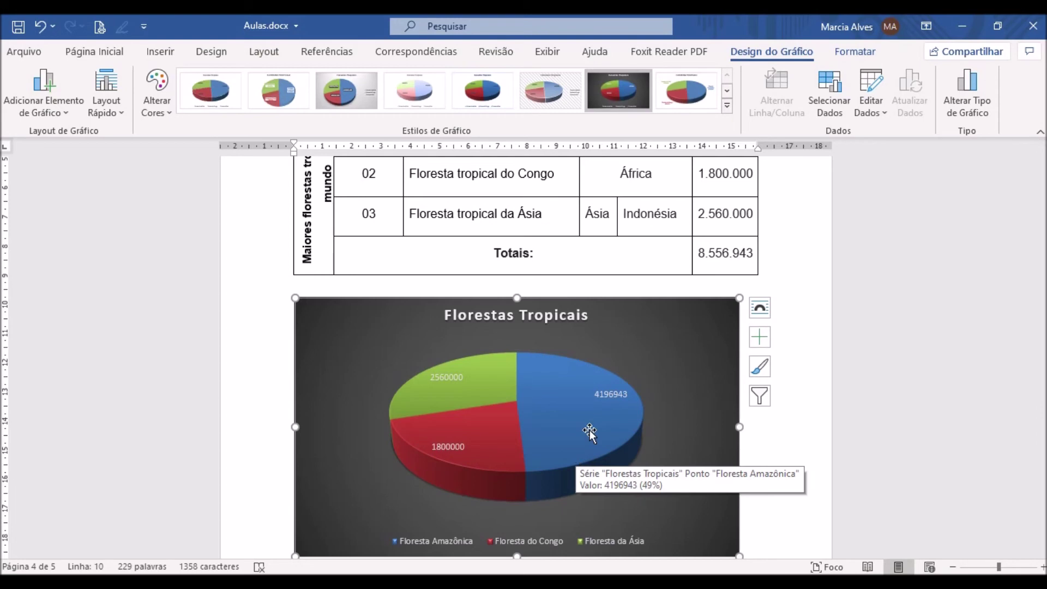
# - Change the chart type from 3D pie to clustered column (Coluna Agrupada)
pyautogui.click(969, 84)
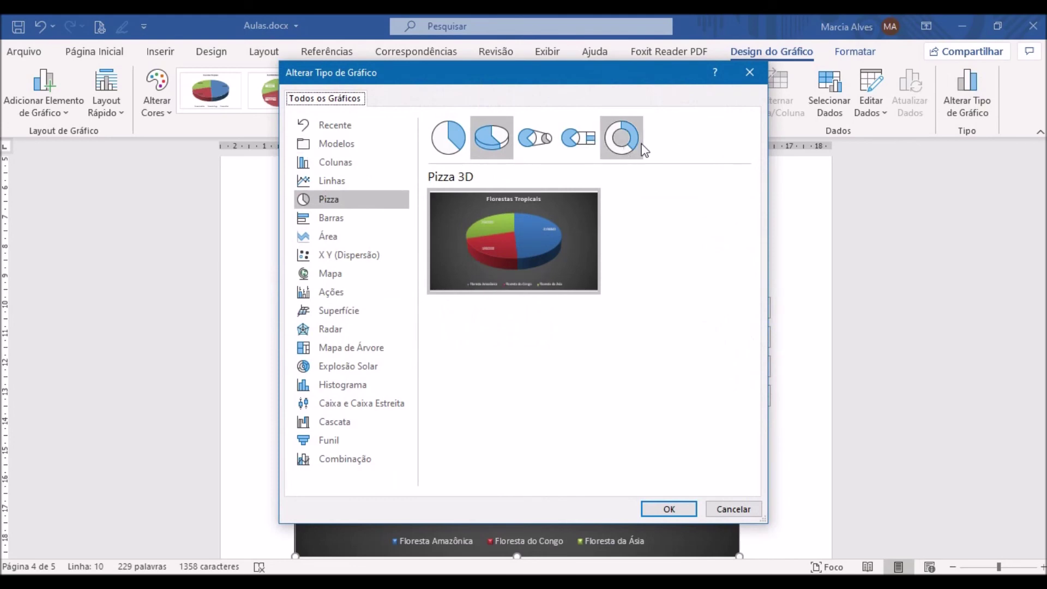
pyautogui.click(326, 165)
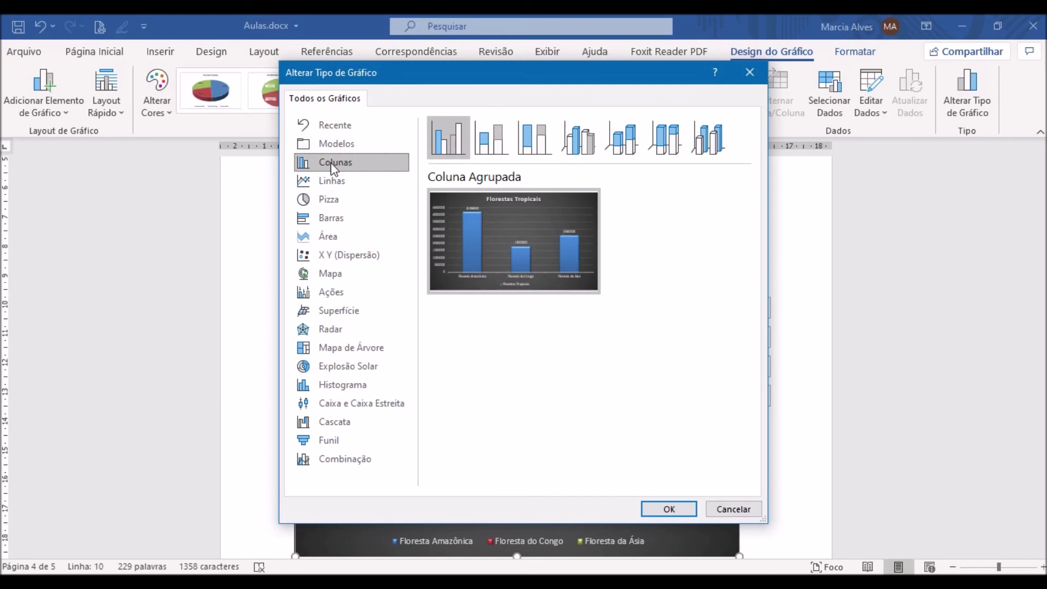
pyautogui.moveTo(568, 192)
pyautogui.click(670, 507)
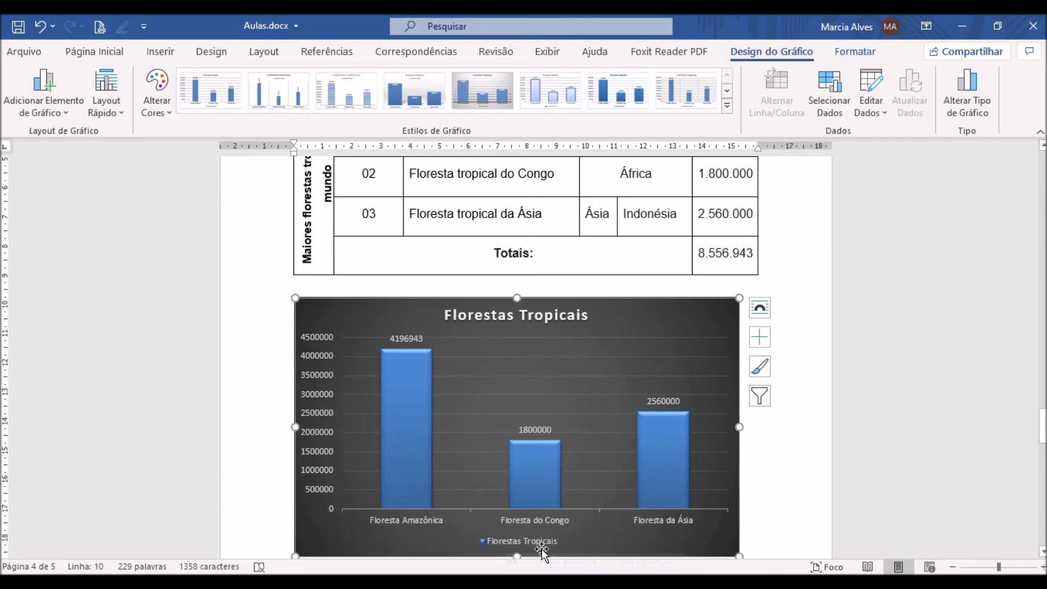
# - Delete the "Florestas Tropicais" legend below the column chart
pyautogui.click(505, 539)
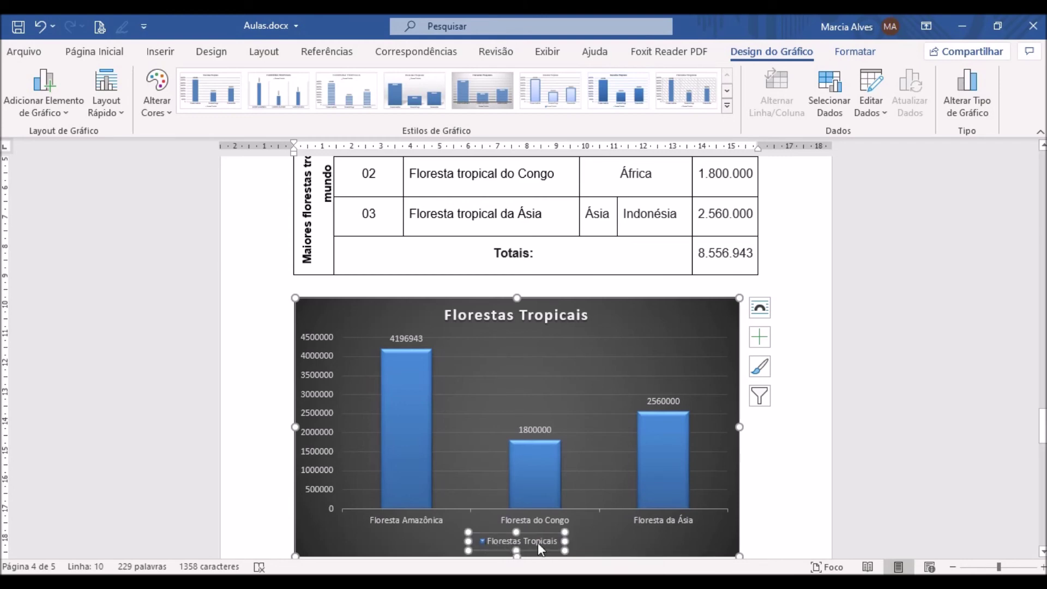
pyautogui.press('Delete')
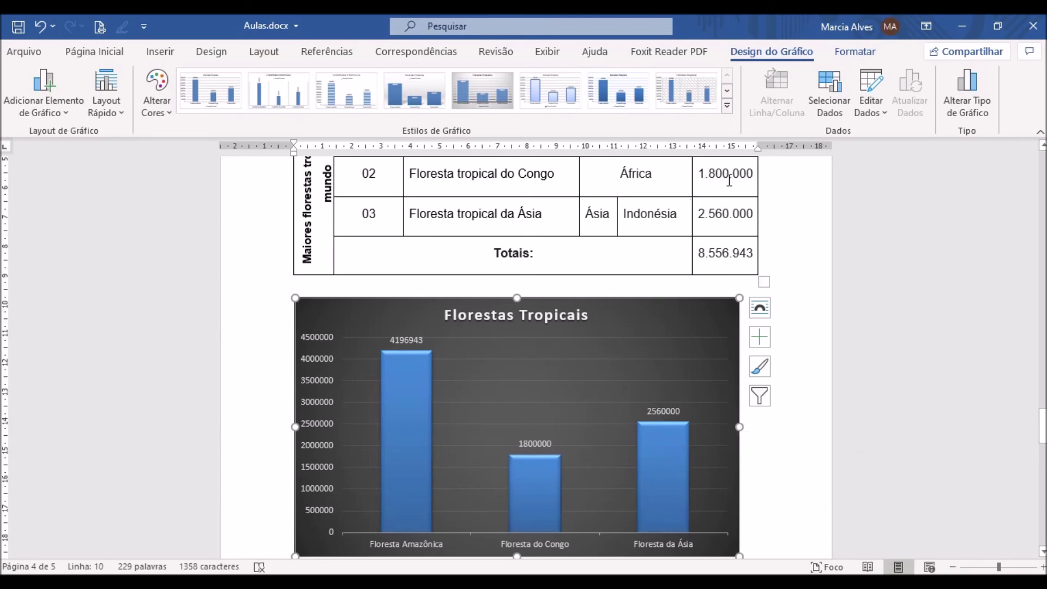
# - Apply the number category "Número" to the data labels above the columns of the Florestas Tropicais chart
pyautogui.click(659, 411)
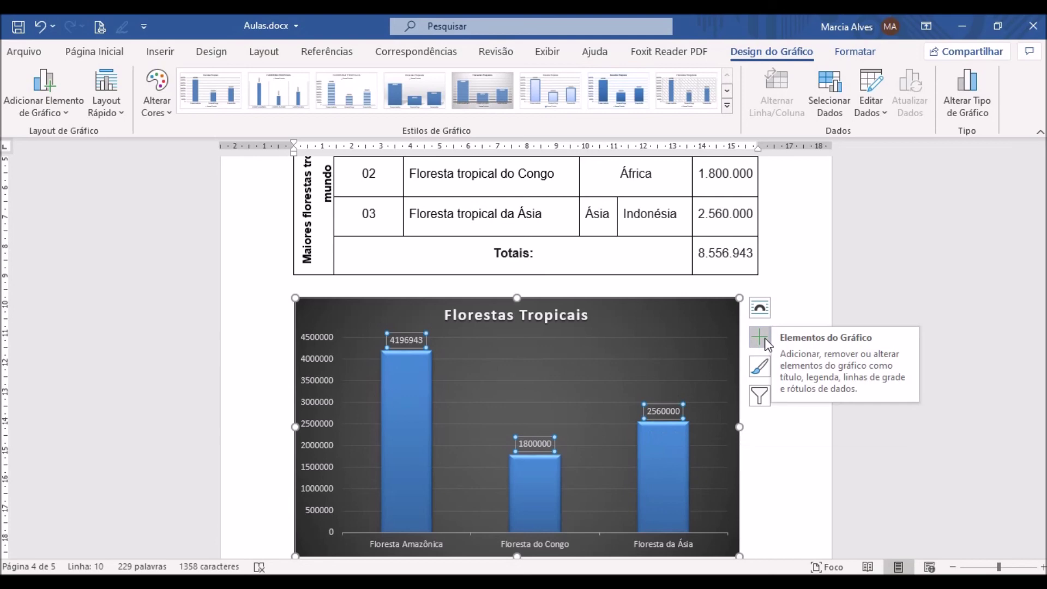
pyautogui.click(857, 52)
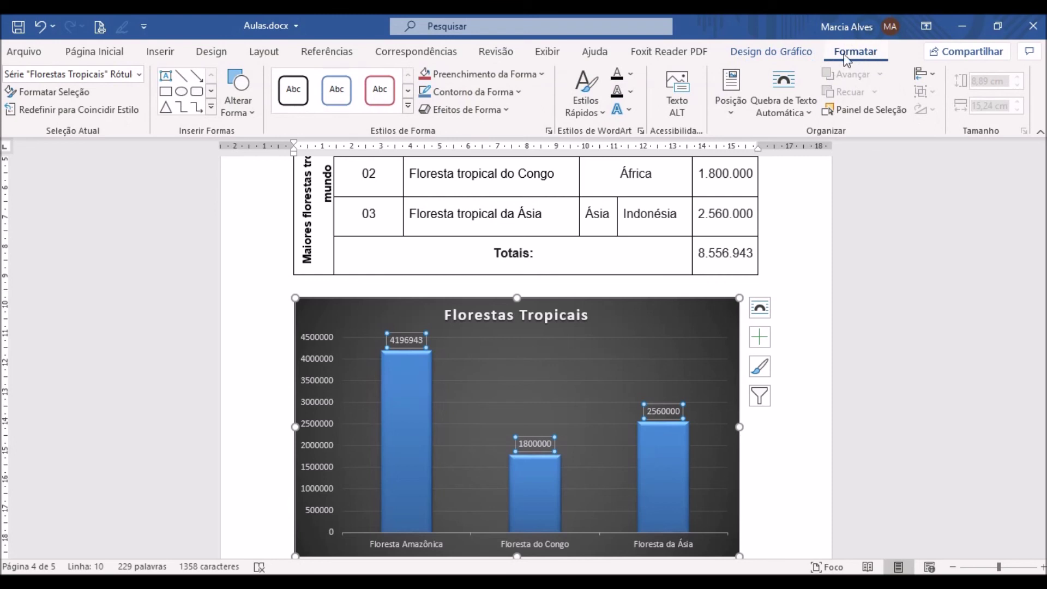
pyautogui.click(47, 97)
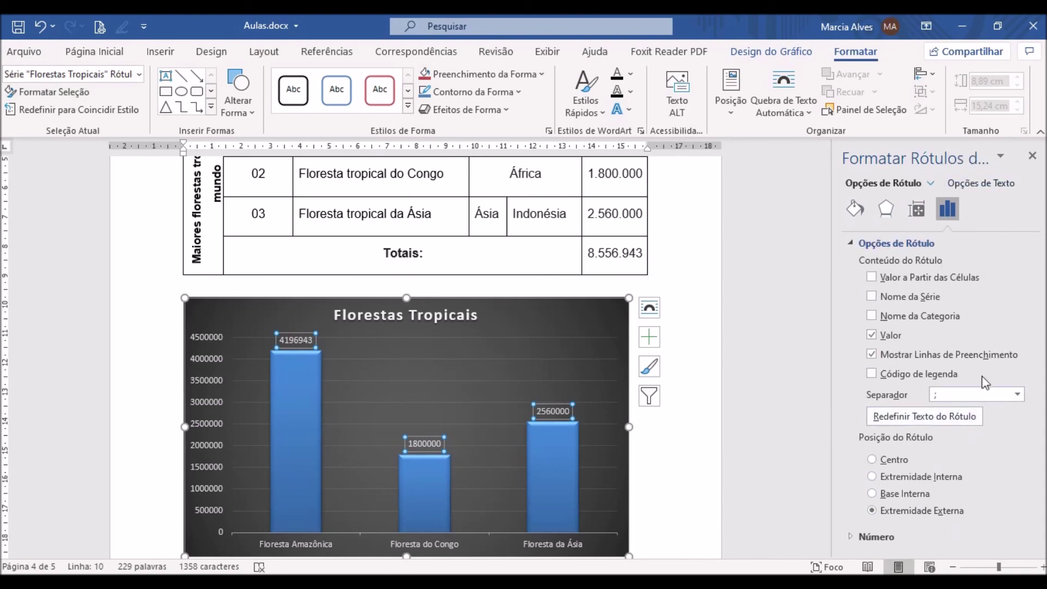
pyautogui.click(875, 538)
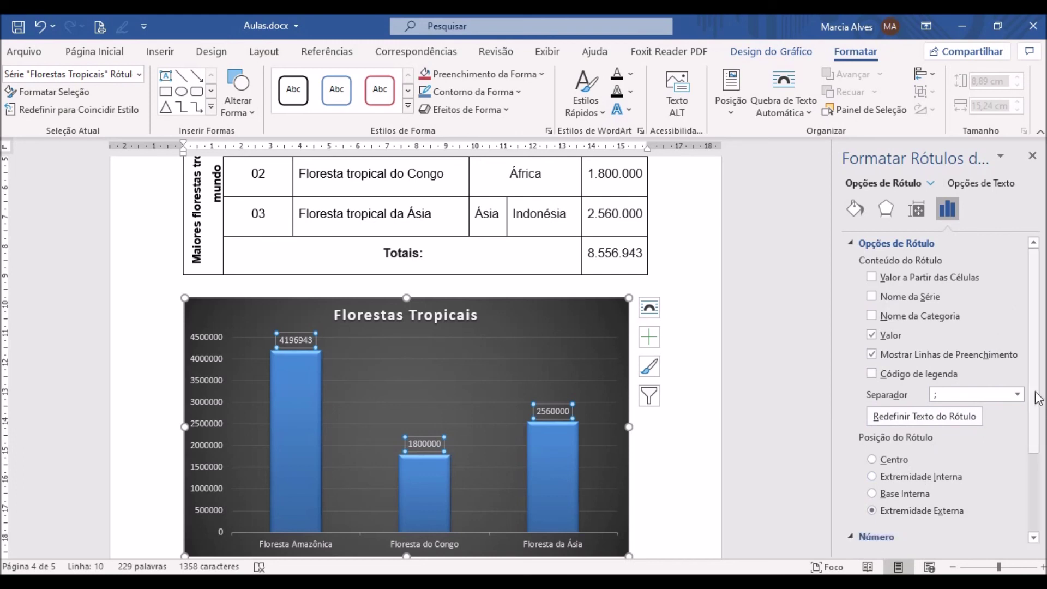
pyautogui.moveTo(1035, 354); pyautogui.dragTo(1046, 450)
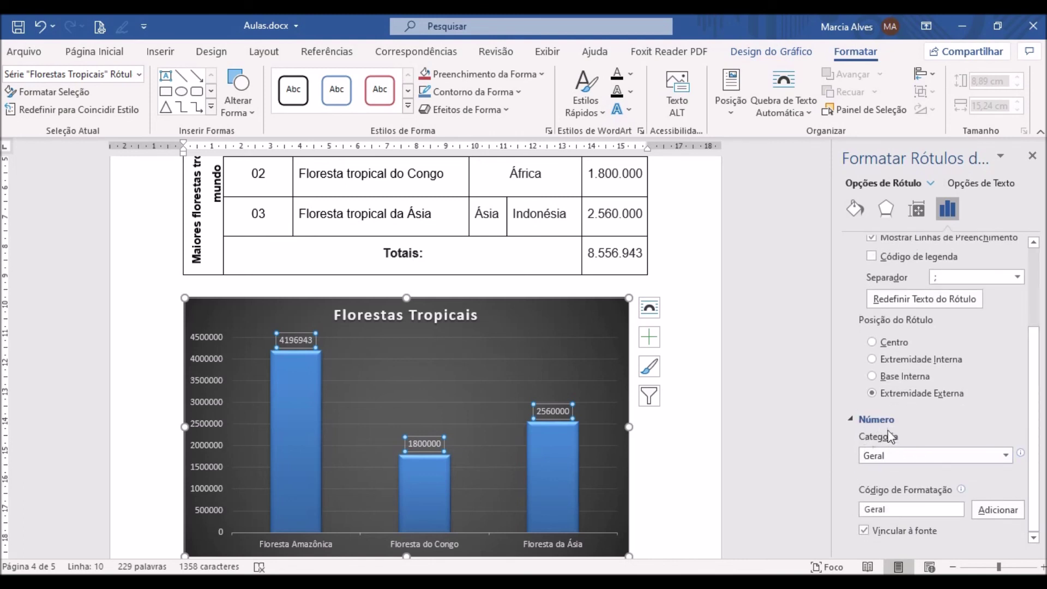
pyautogui.click(1007, 456)
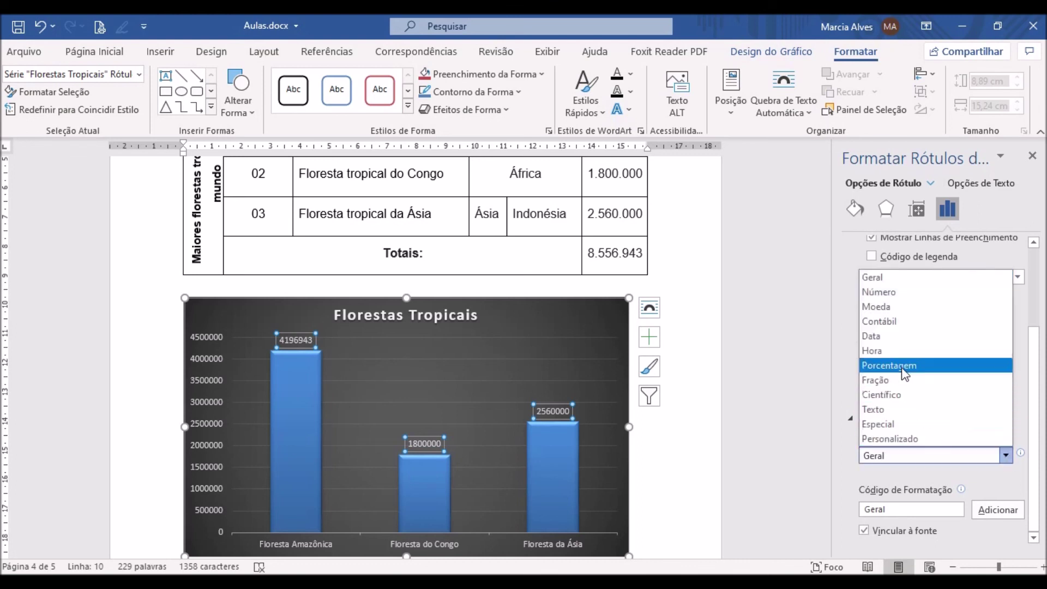
pyautogui.click(897, 293)
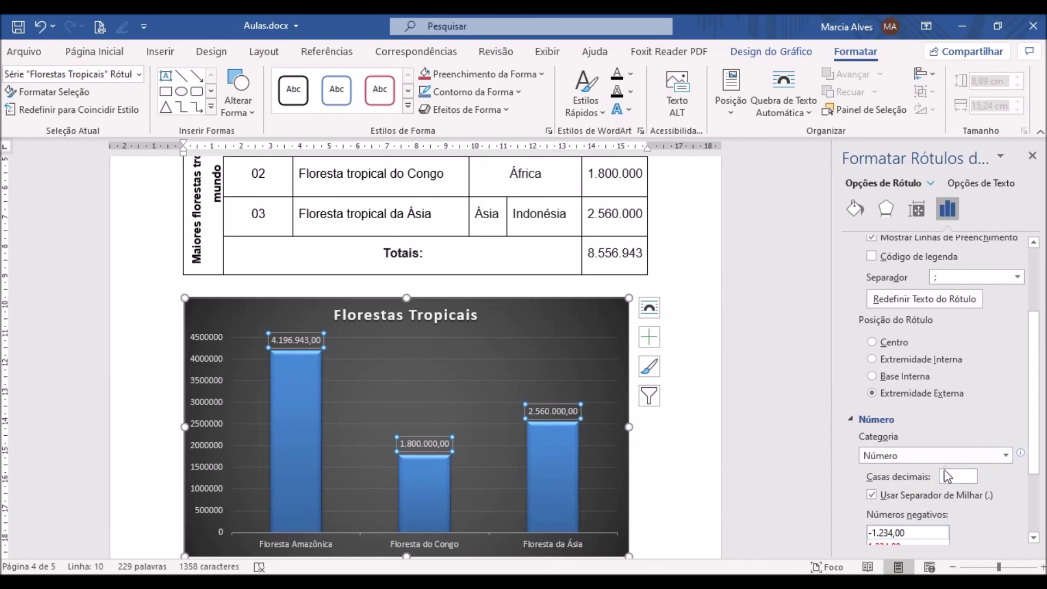
# - Set the data labels' decimal places to 0, close the label formatting options and select the whole chart area
pyautogui.press('BackSpace')
pyautogui.write('0')
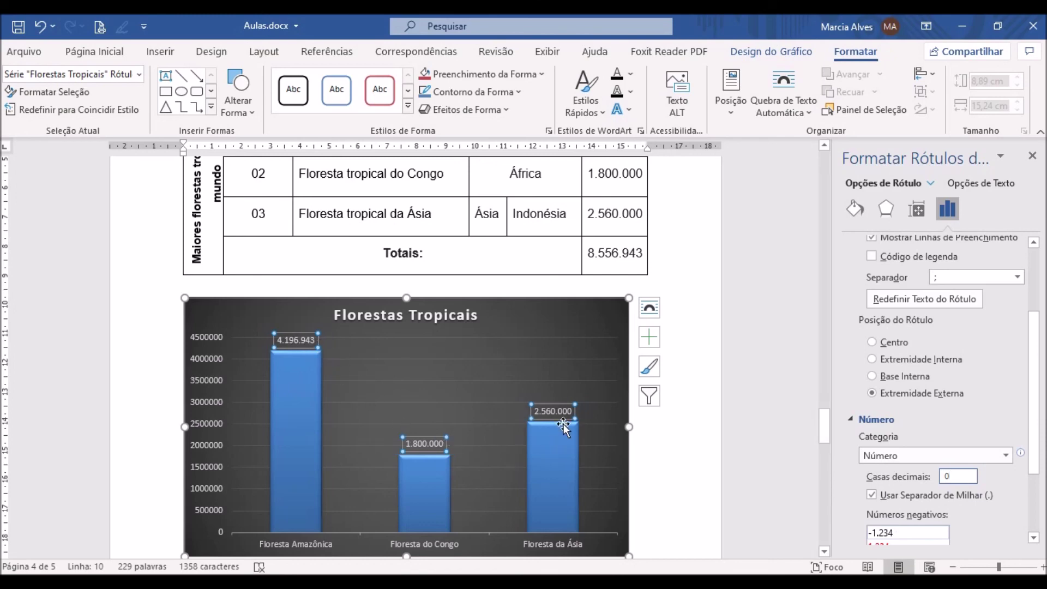
pyautogui.click(1034, 158)
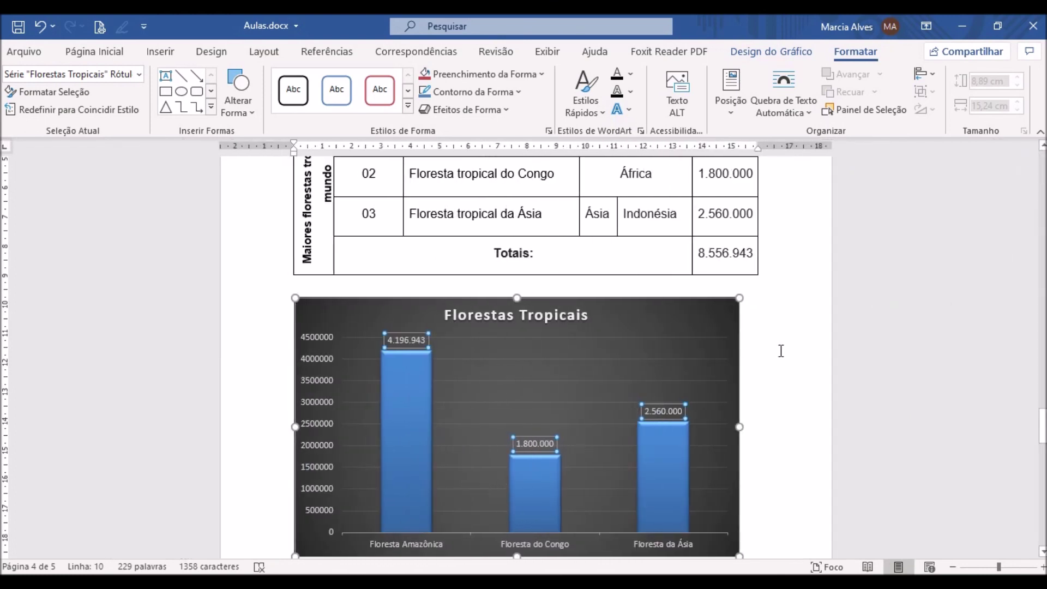
pyautogui.click(705, 302)
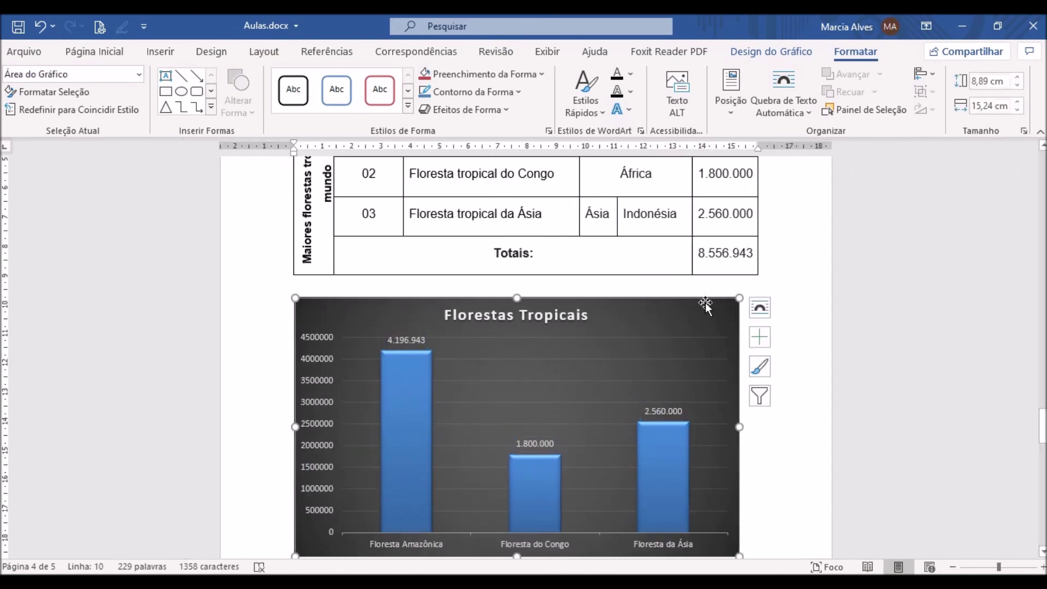